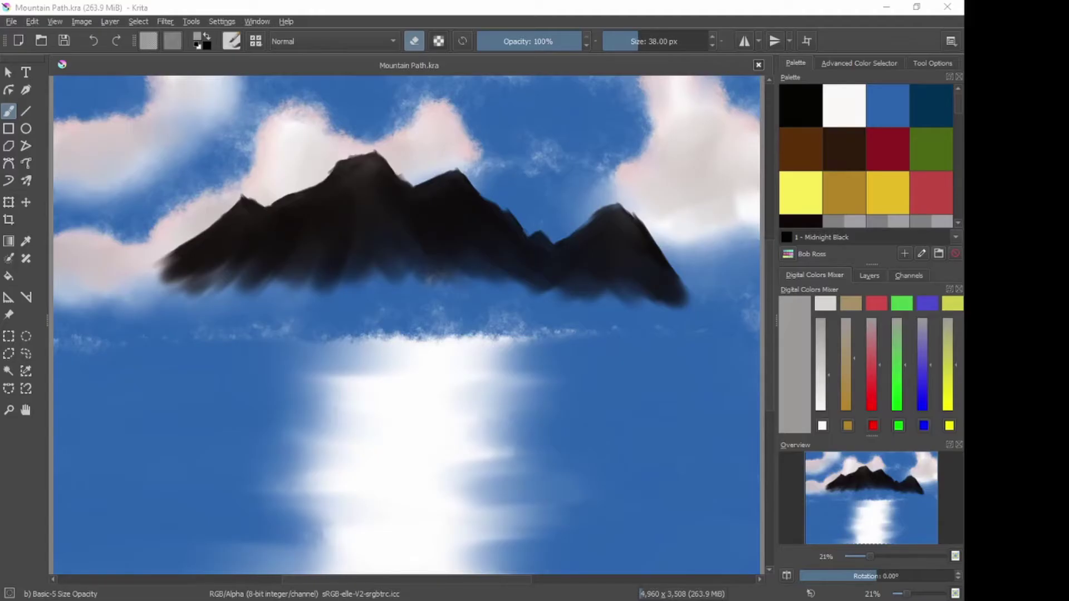
Step: Zoom out to about 17% so the whole Mountain Path painting is visible
key(minus)
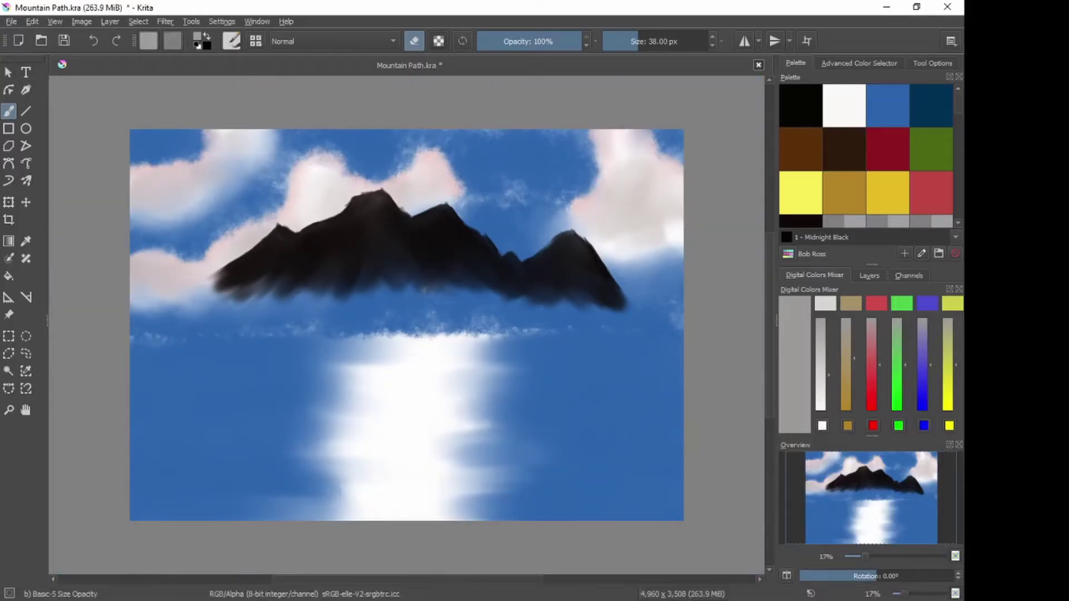
Step: Lower the Sky layer's opacity to 88% and make Mountains the active layer
click(869, 276)
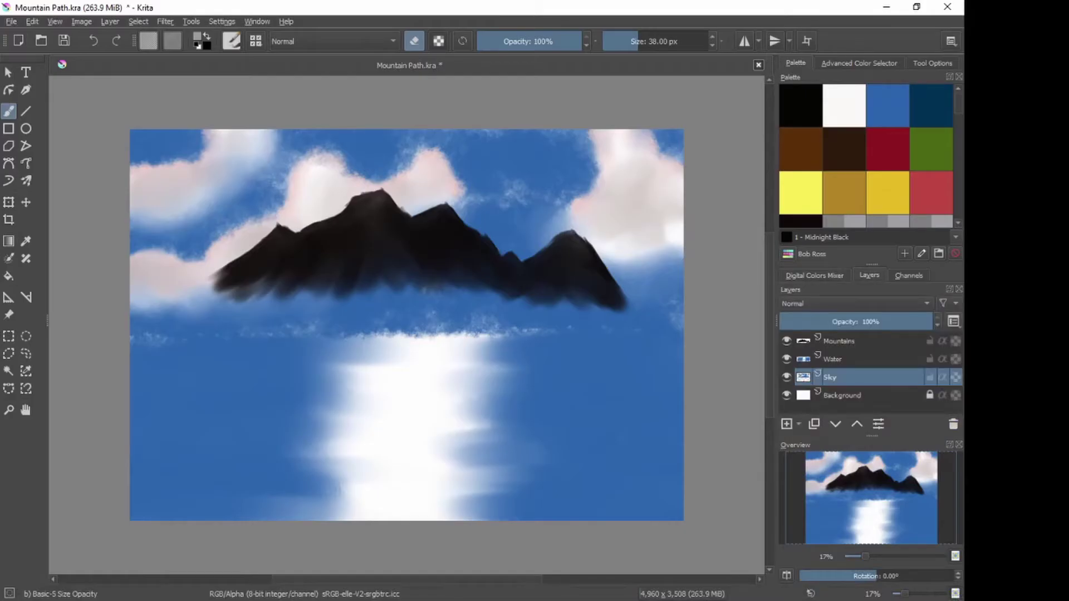
mouse_move(835, 377)
drag(931, 322, 914, 321)
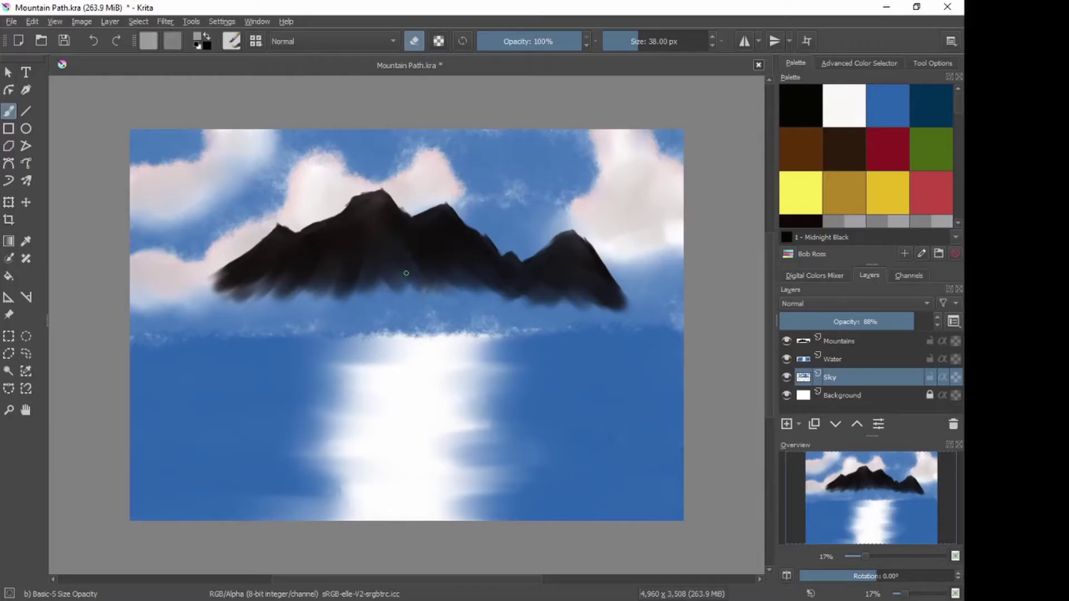
click(839, 340)
mouse_move(839, 341)
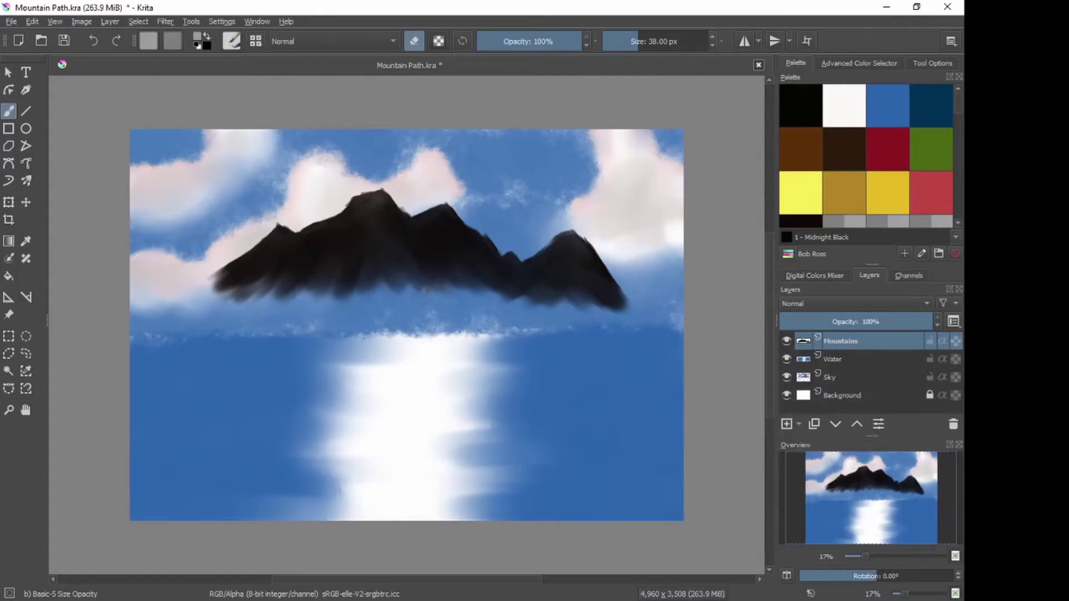
Step: Zoom in, pick Titanium White, and set the Digital Colors Mixer's first slot to Pthalo Blue
key(plus)
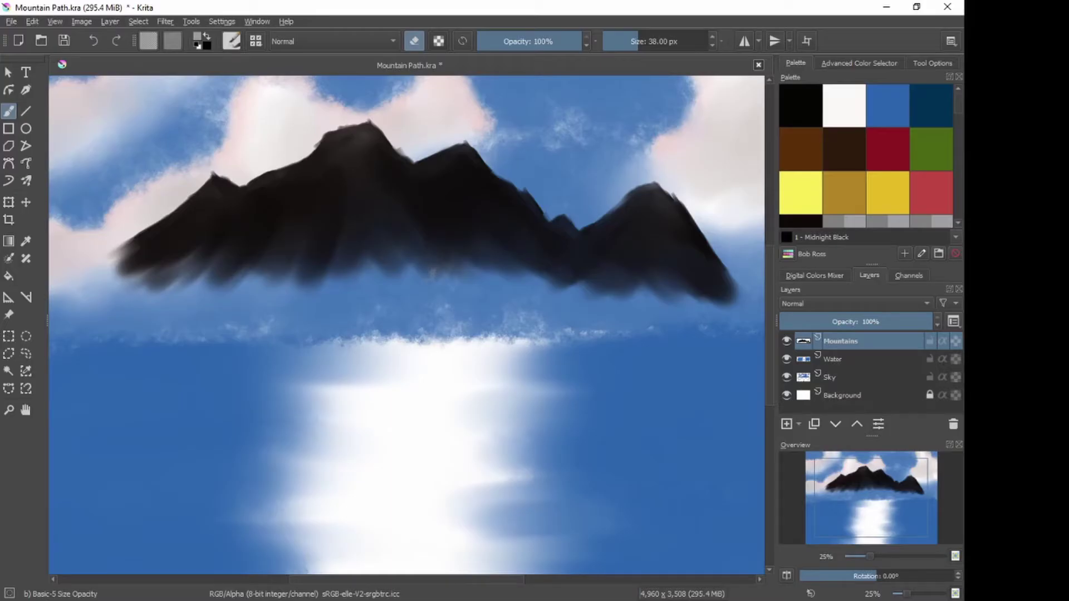
click(814, 275)
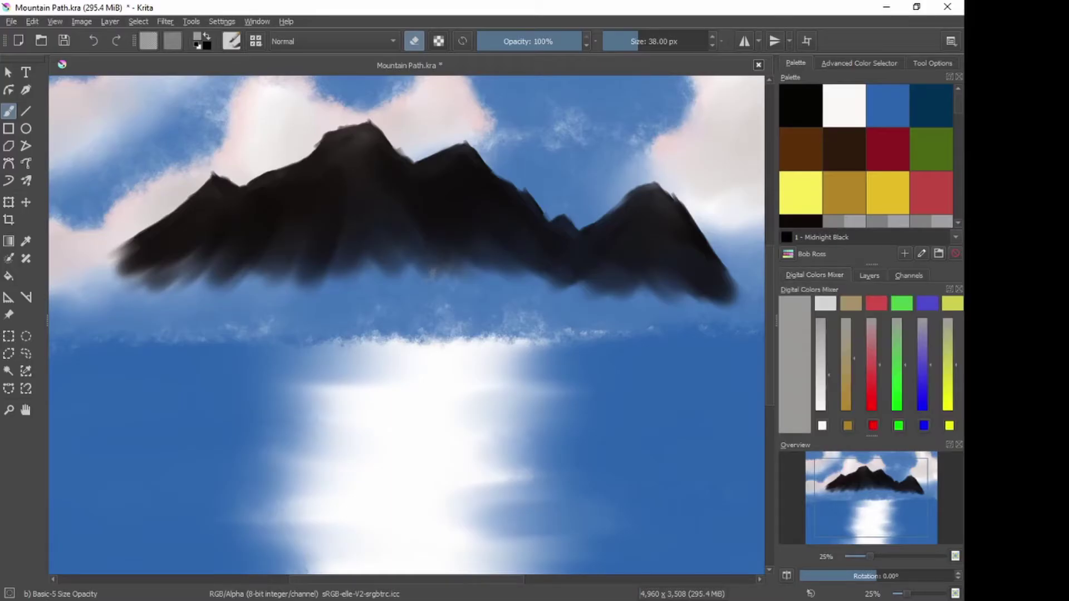
click(844, 106)
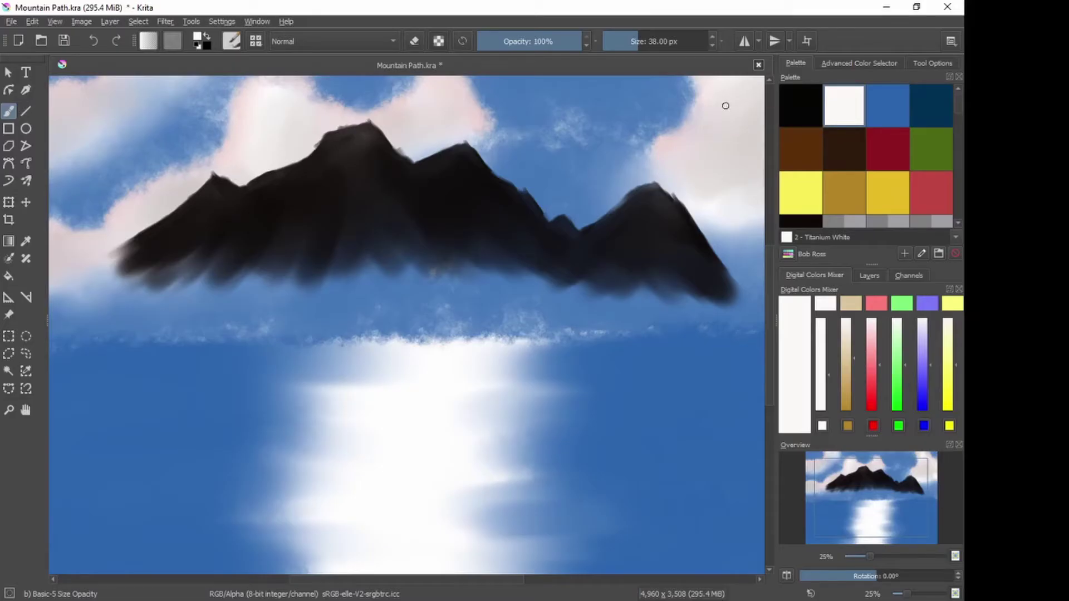
click(198, 37)
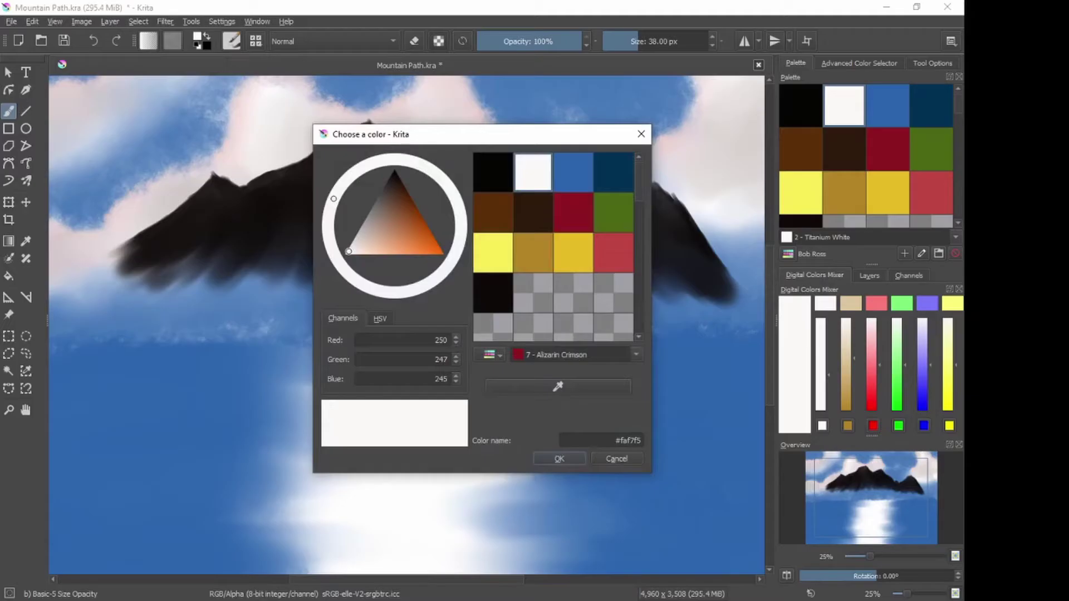
click(573, 172)
click(559, 458)
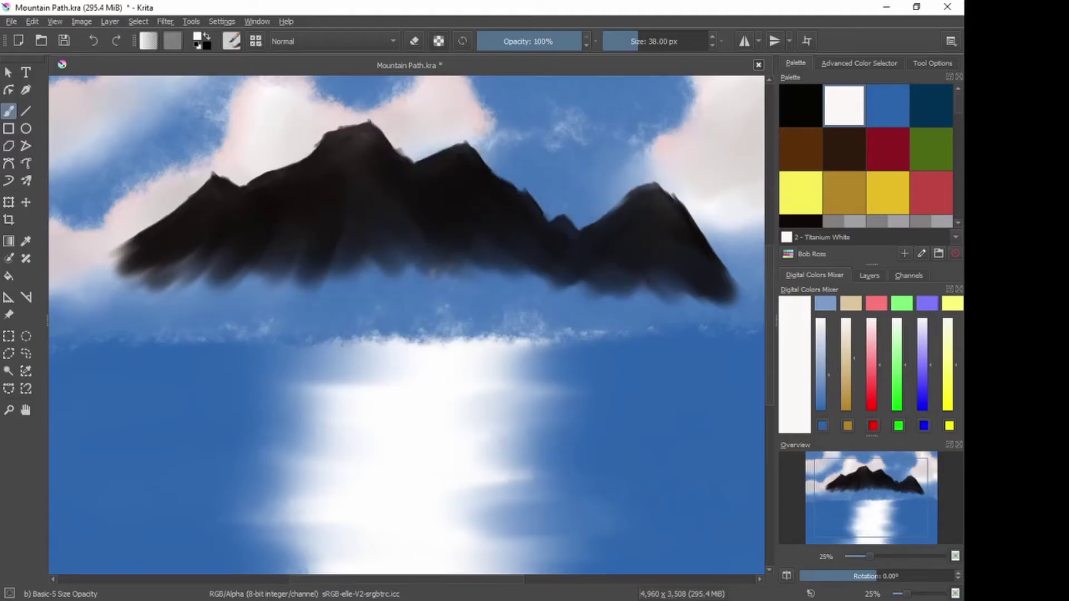
Step: Lighten the Pthalo Blue mix to a pale tint, then return to Titanium White
click(821, 334)
click(825, 303)
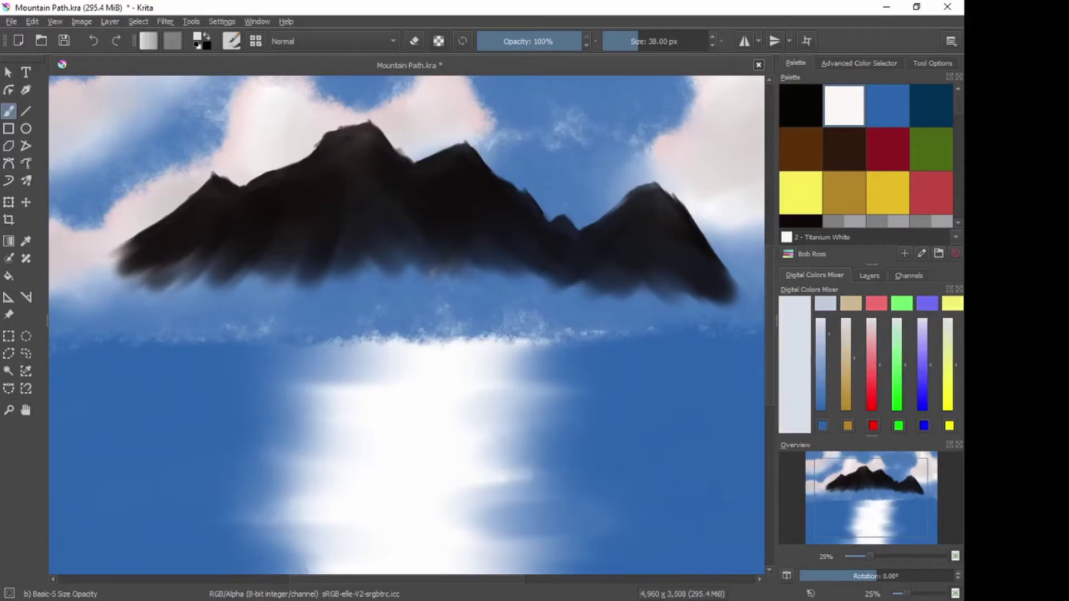
click(820, 326)
click(825, 304)
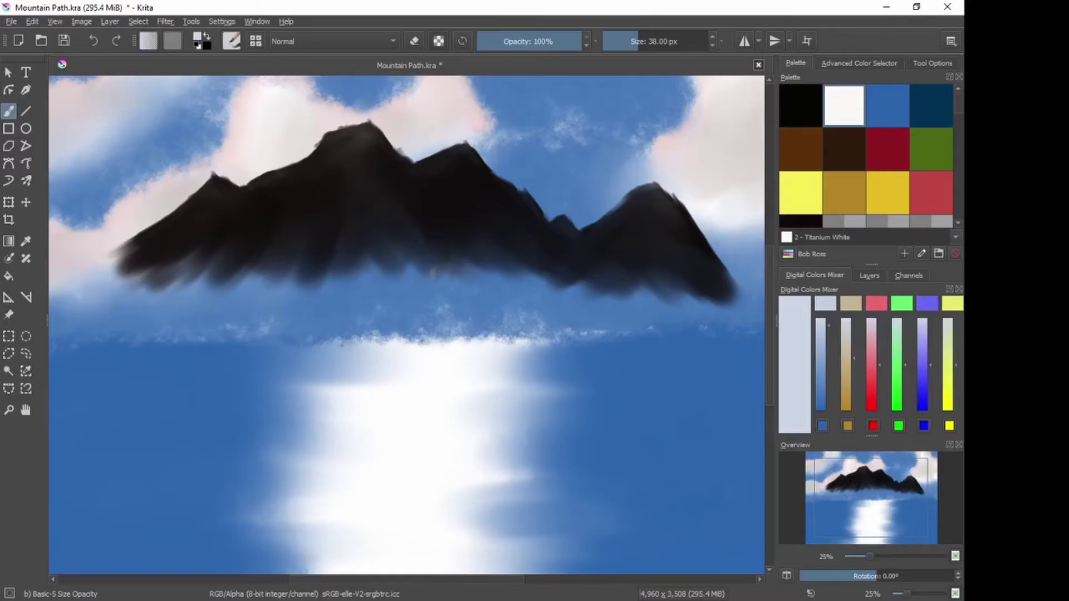
click(844, 106)
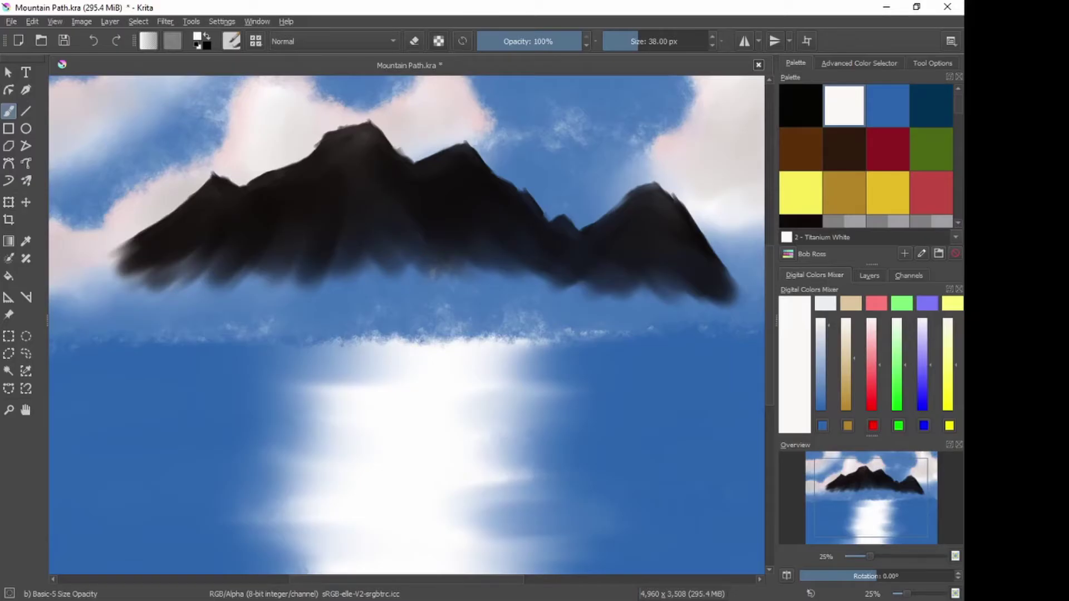
Step: Select Bob_Ross_Mountain_Knife_Snow from the pop-up palette and size it to 126 px
right_click(415, 295)
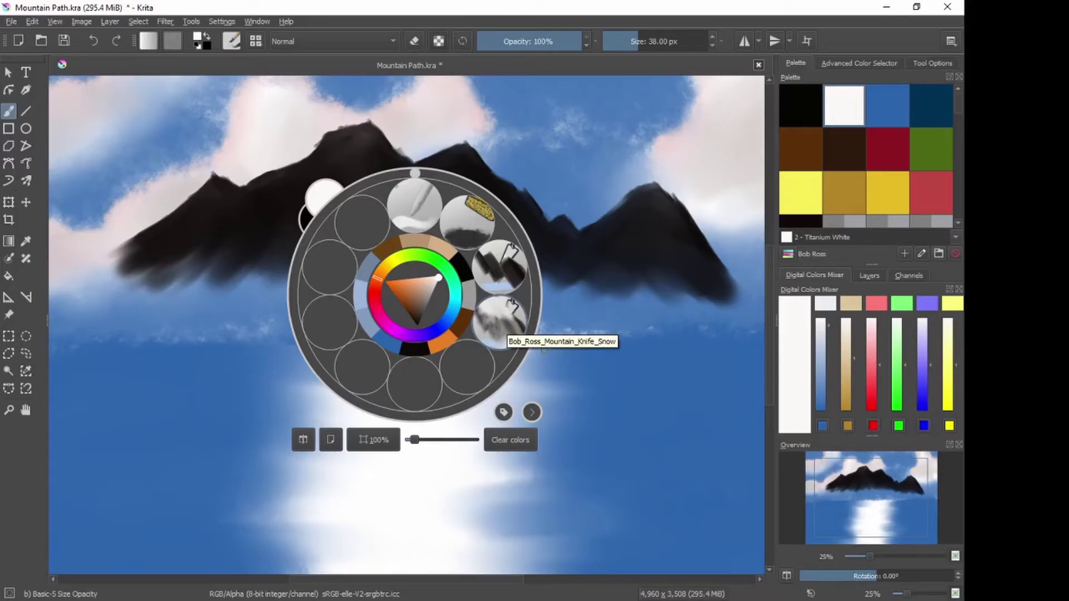
click(500, 323)
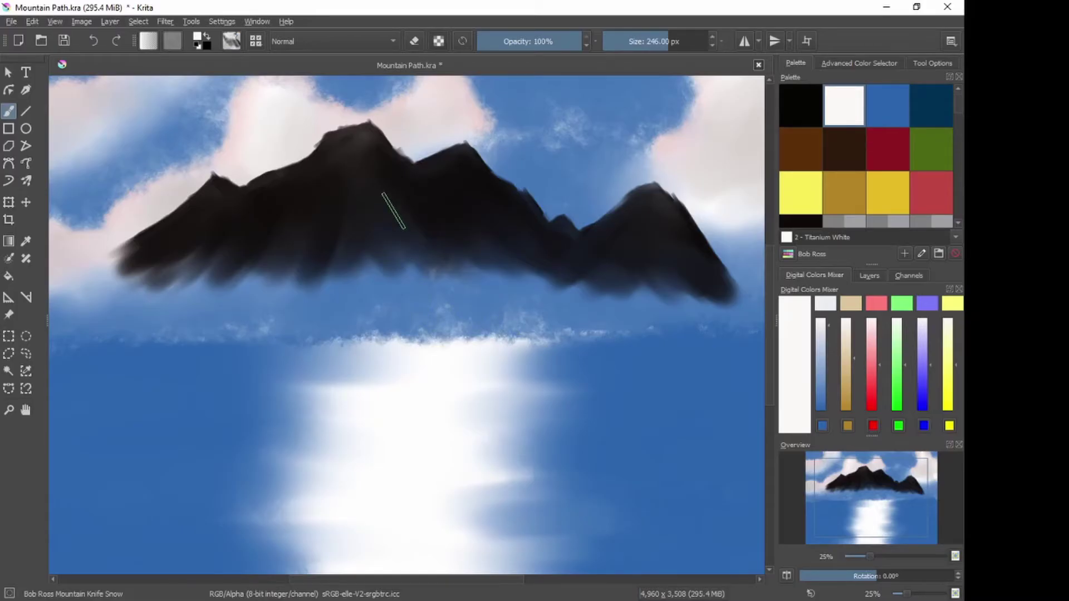
key(bracketleft)
key(bracketleft)
key(bracketleft)
key(bracketleft)
key(bracketleft)
key(bracketleft)
key(bracketleft)
shift+drag(356, 211, 345, 210)
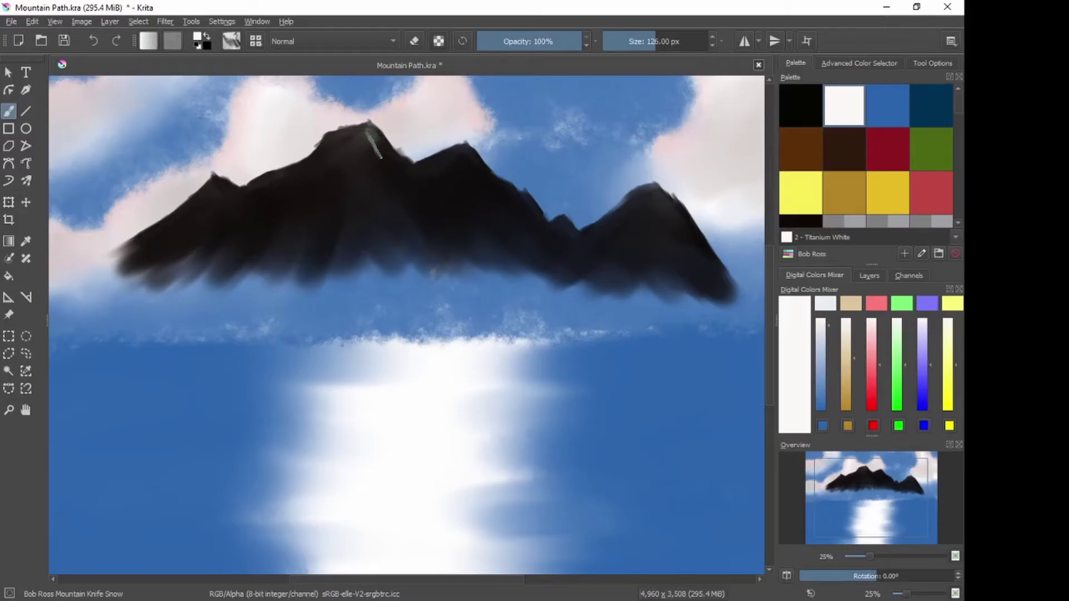
Step: Knife-paint grey-white snow streaks down the peak faces, summit ridge and right mountain's ridge
mouse_move(364, 167)
mouse_down()
mouse_move(349, 217)
mouse_move(365, 209)
mouse_move(381, 243)
mouse_move(429, 272)
mouse_up()
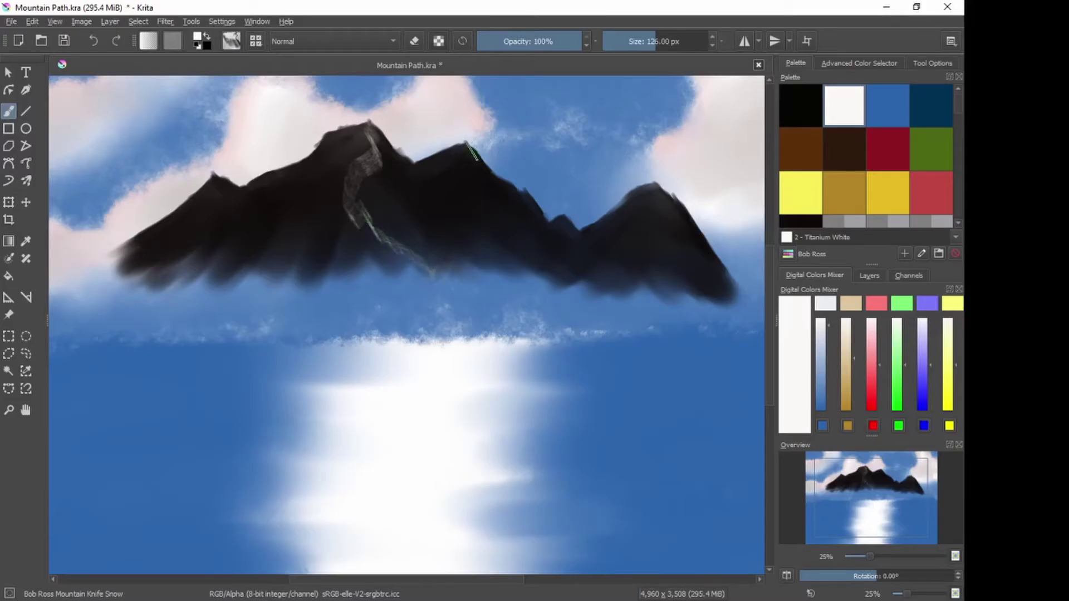
mouse_move(470, 153)
mouse_down()
mouse_move(473, 203)
mouse_move(522, 260)
mouse_up()
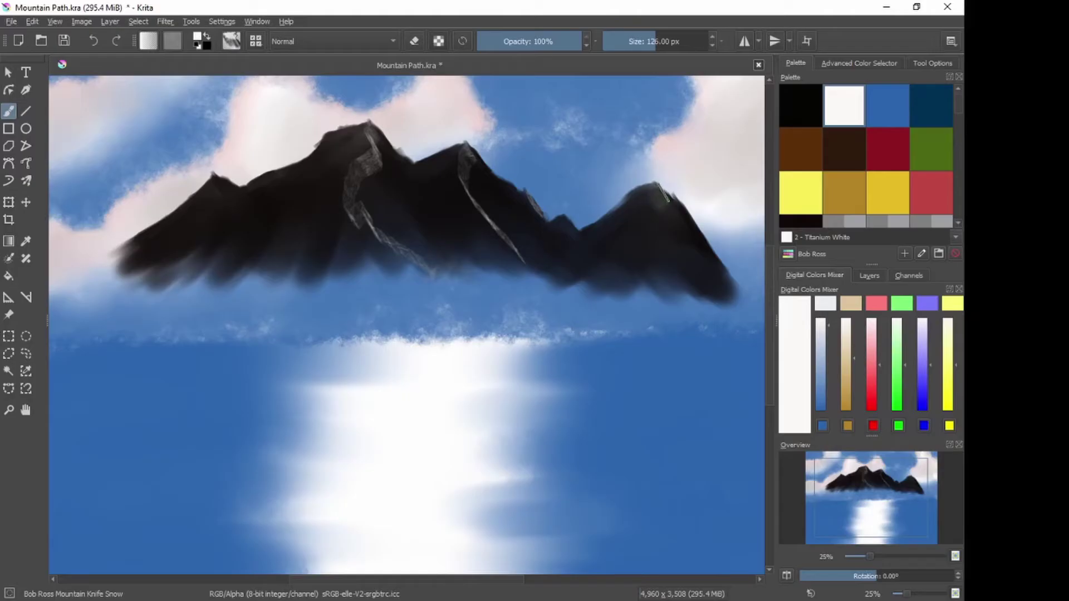
mouse_move(656, 204)
mouse_down()
mouse_move(652, 238)
mouse_move(661, 227)
mouse_move(639, 248)
mouse_move(693, 295)
mouse_up()
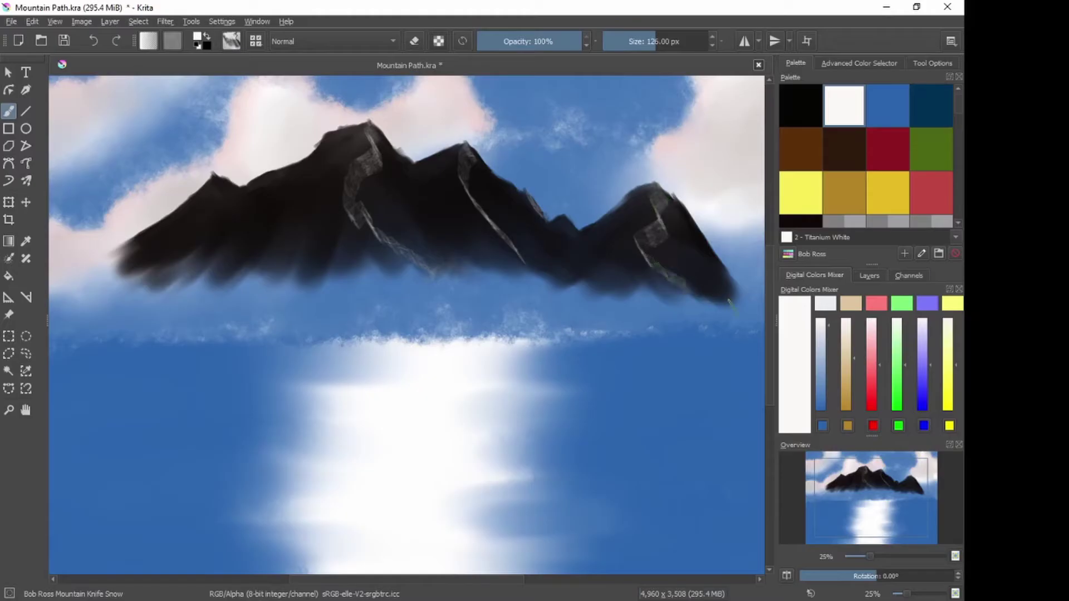
drag(219, 182, 232, 188)
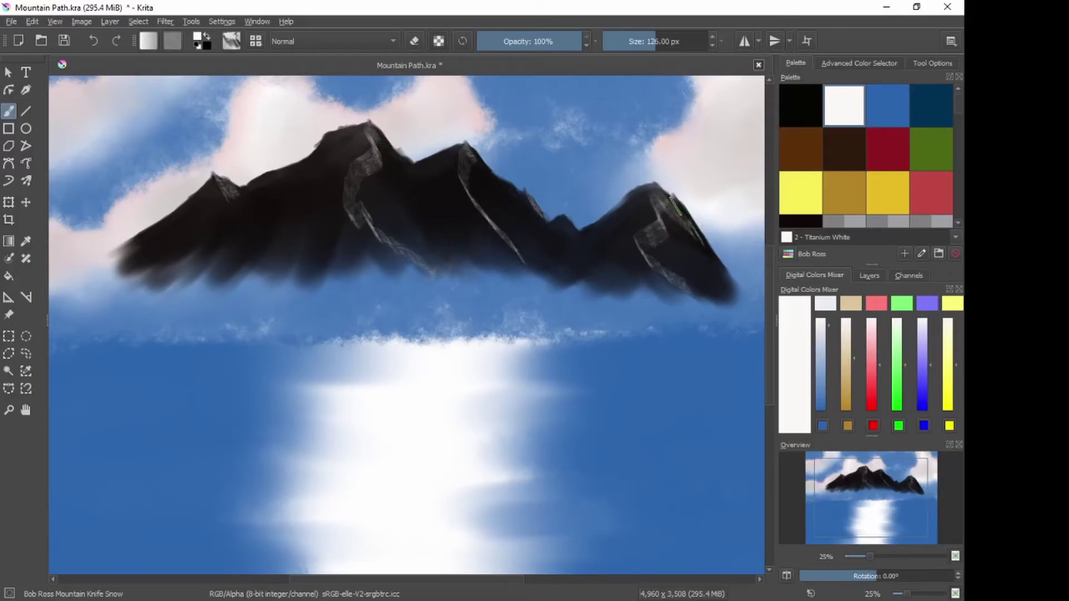
drag(682, 211, 728, 262)
drag(685, 231, 724, 269)
drag(670, 215, 680, 225)
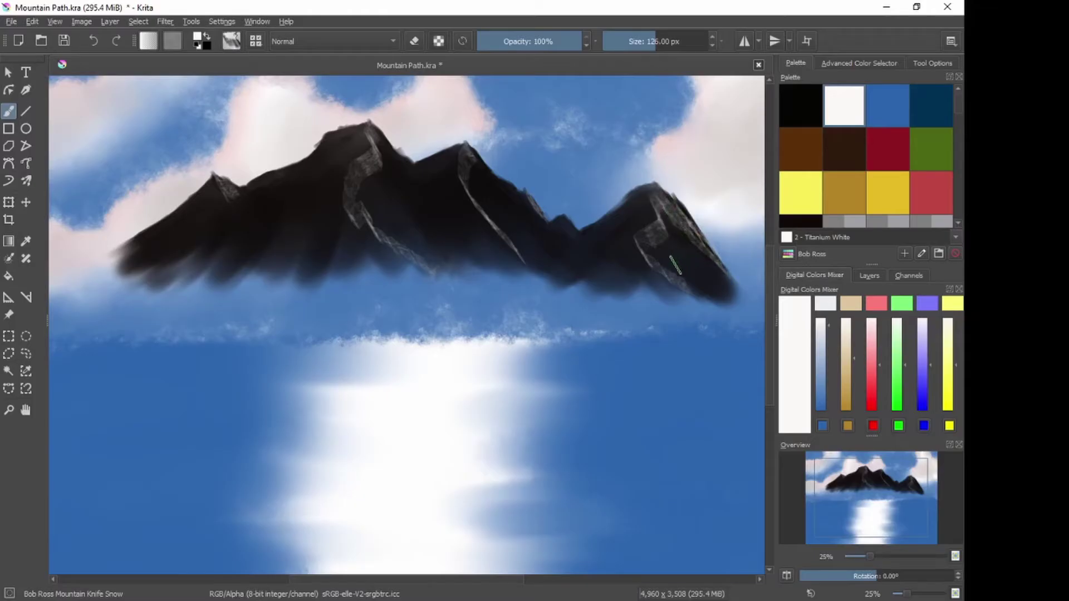
Step: Tilt the view -15° and add rock texture to the right mountain and middle peak's right faces
key(4)
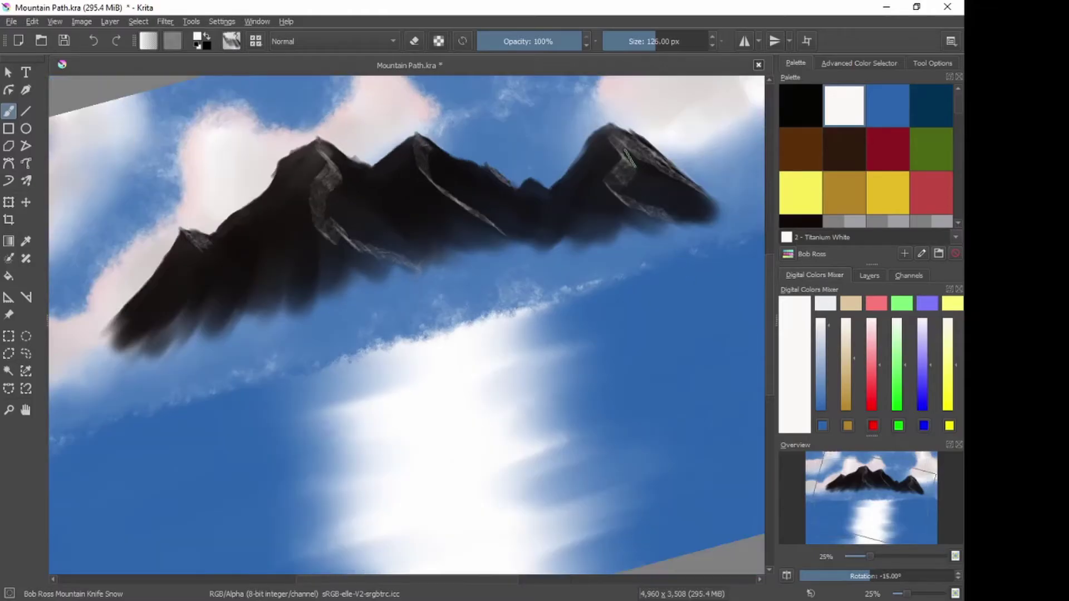
mouse_move(631, 158)
mouse_down()
mouse_move(686, 189)
mouse_move(615, 142)
mouse_move(661, 166)
mouse_up()
drag(610, 132, 665, 163)
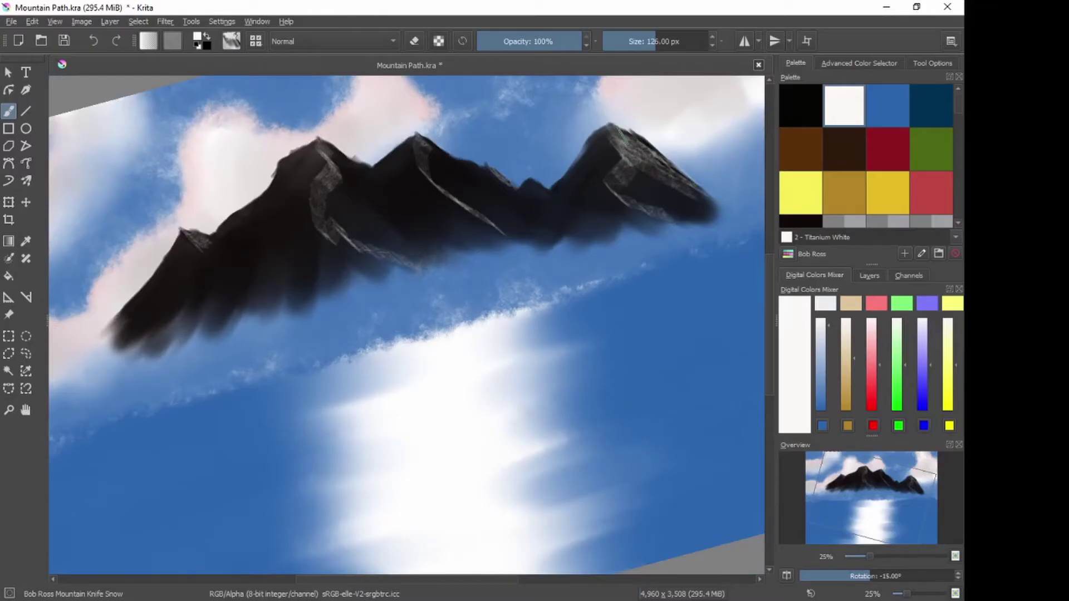
mouse_move(621, 132)
mouse_down()
mouse_move(676, 184)
mouse_move(632, 167)
mouse_move(695, 197)
mouse_move(629, 177)
mouse_move(640, 189)
mouse_move(710, 202)
mouse_move(624, 185)
mouse_move(705, 211)
mouse_move(692, 208)
mouse_up()
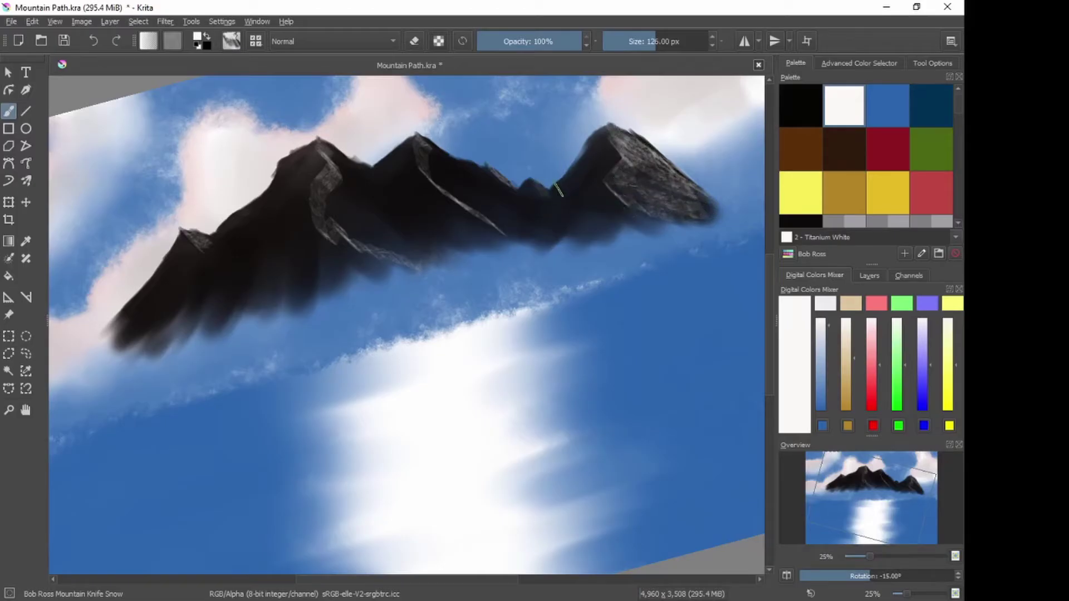
drag(530, 181, 547, 189)
drag(432, 149, 484, 190)
mouse_move(429, 156)
mouse_down()
mouse_move(480, 188)
mouse_move(440, 165)
mouse_move(440, 173)
mouse_move(505, 211)
mouse_move(440, 182)
mouse_move(437, 167)
mouse_move(426, 171)
mouse_move(538, 223)
mouse_move(463, 194)
mouse_move(522, 230)
mouse_up()
mouse_move(474, 195)
mouse_down()
mouse_move(539, 222)
mouse_move(565, 218)
mouse_move(468, 185)
mouse_move(585, 226)
mouse_move(487, 212)
mouse_move(561, 235)
mouse_move(500, 225)
mouse_move(550, 237)
mouse_up()
Step: Fill the left peak's right side with rock texture, then reset the rotation to 0°
mouse_move(328, 159)
mouse_down()
mouse_move(373, 181)
mouse_move(326, 152)
mouse_move(415, 185)
mouse_up()
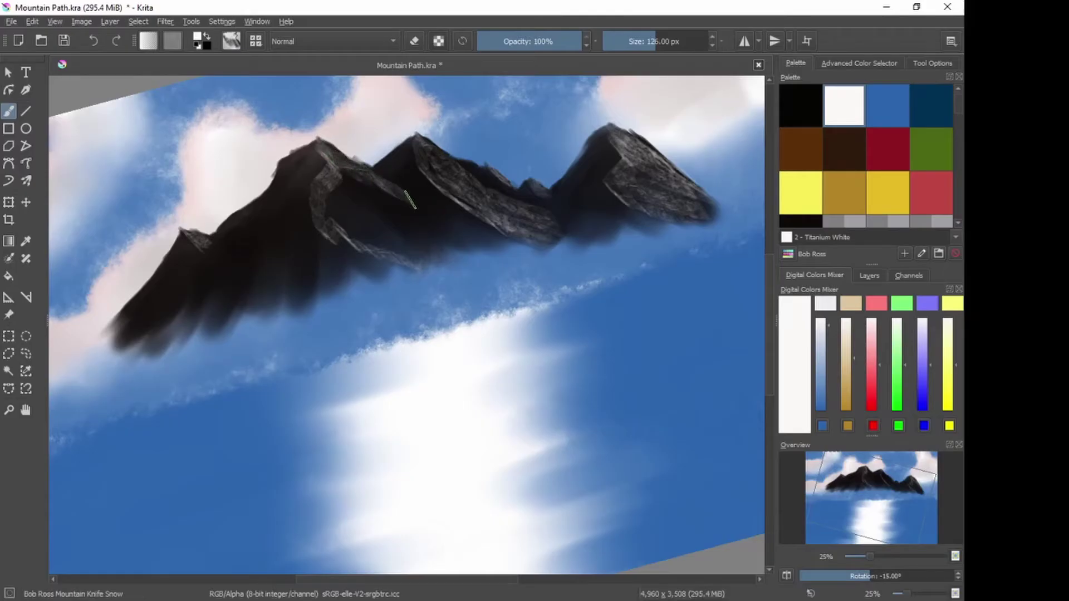
drag(338, 178, 407, 208)
drag(339, 186, 413, 216)
drag(328, 192, 390, 220)
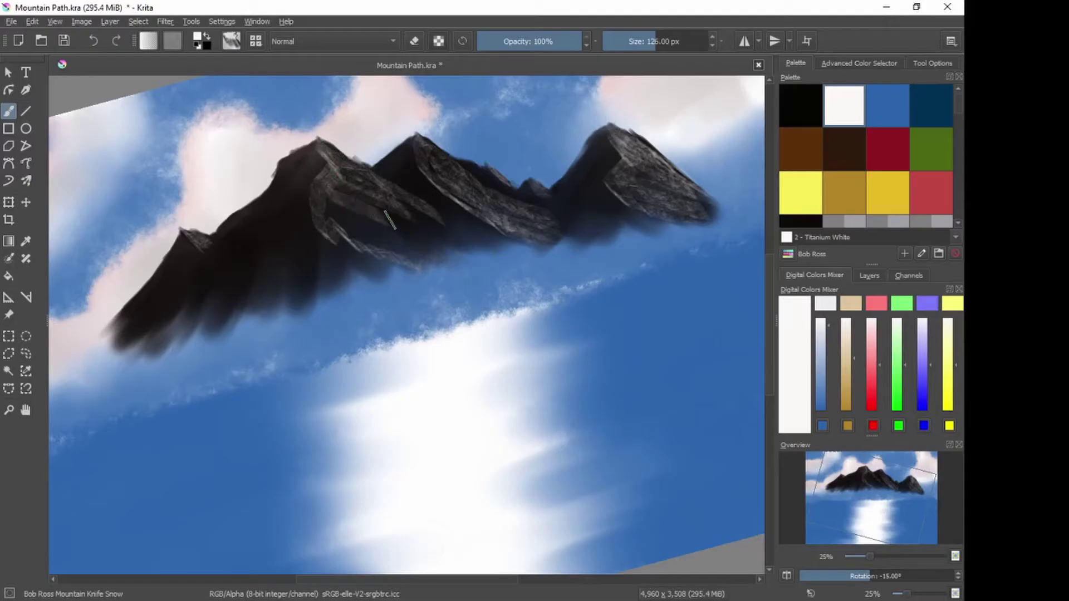
drag(339, 187, 437, 229)
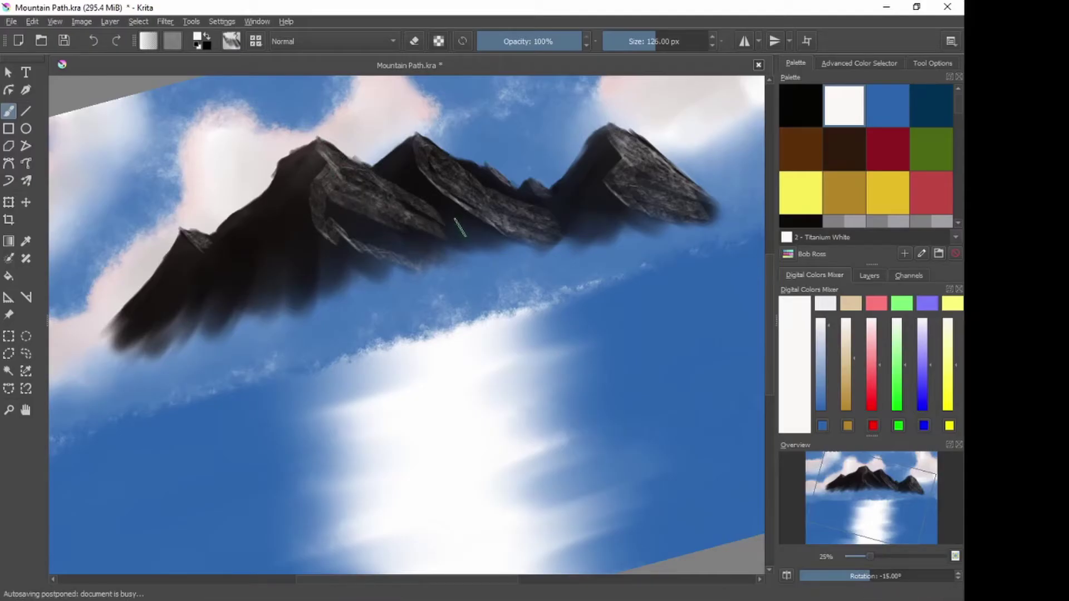
mouse_move(325, 211)
mouse_down()
mouse_move(379, 239)
mouse_move(441, 247)
mouse_up()
drag(351, 234, 430, 258)
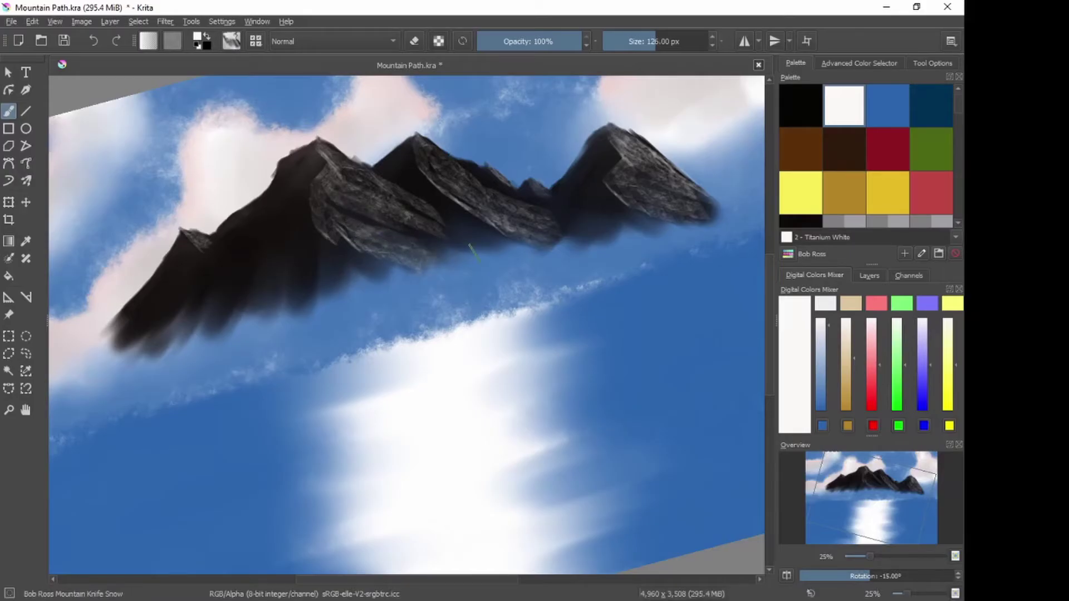
mouse_move(329, 244)
mouse_down()
mouse_move(313, 281)
mouse_move(325, 249)
mouse_move(357, 264)
mouse_move(406, 257)
mouse_move(327, 242)
mouse_move(397, 263)
mouse_move(346, 255)
mouse_move(349, 273)
mouse_move(326, 265)
mouse_move(361, 281)
mouse_move(326, 269)
mouse_move(339, 260)
mouse_move(368, 274)
mouse_move(326, 280)
mouse_move(384, 234)
mouse_move(334, 206)
mouse_move(378, 239)
mouse_up()
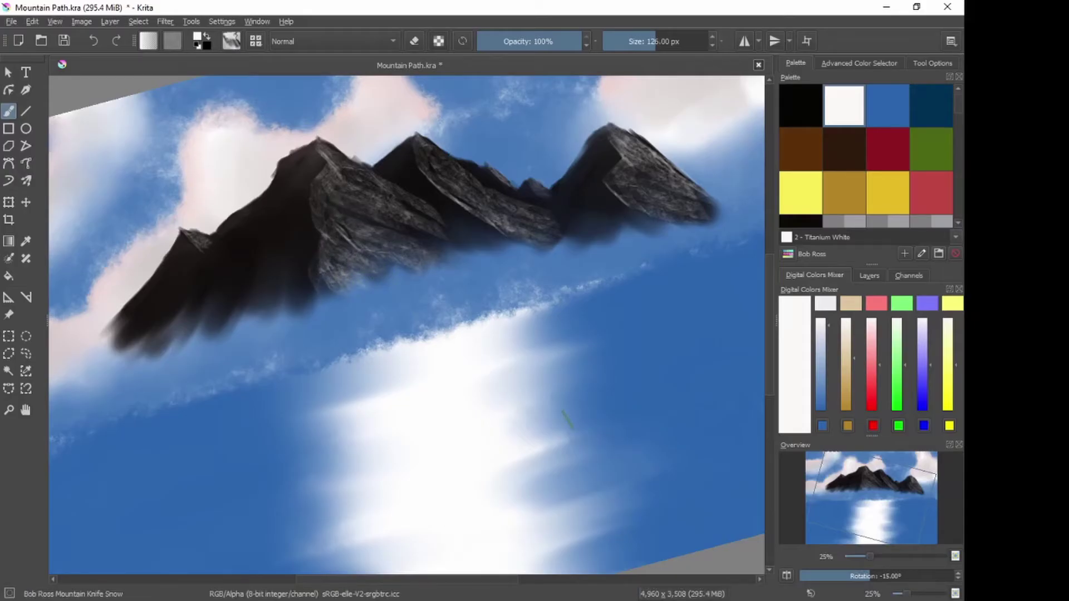
key(5)
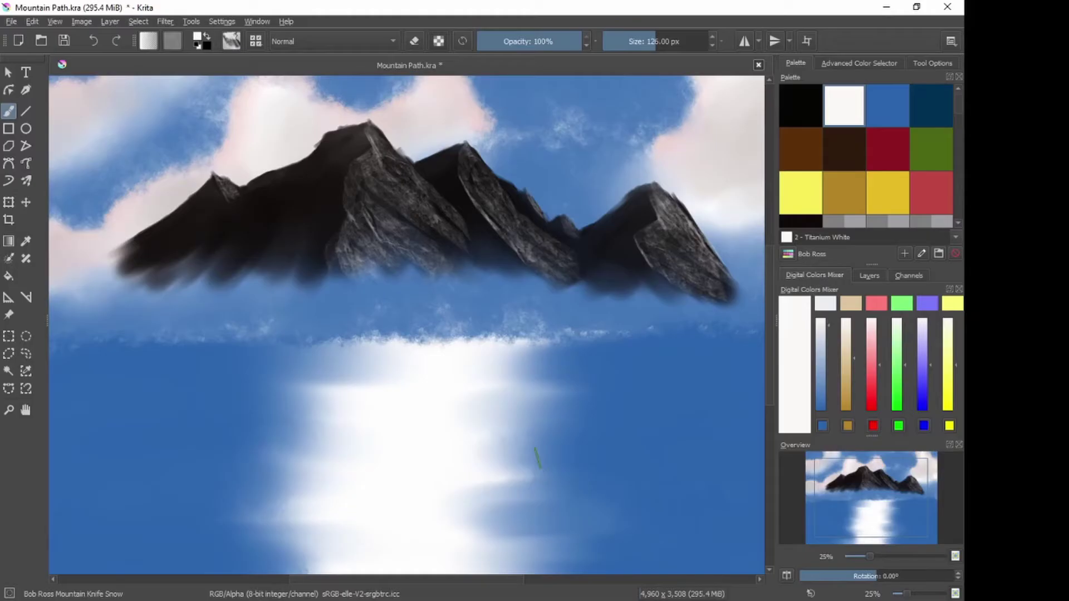
Step: Mix Prussian Blue toward a greyer blue in the mixer and load it as paint colour
click(822, 426)
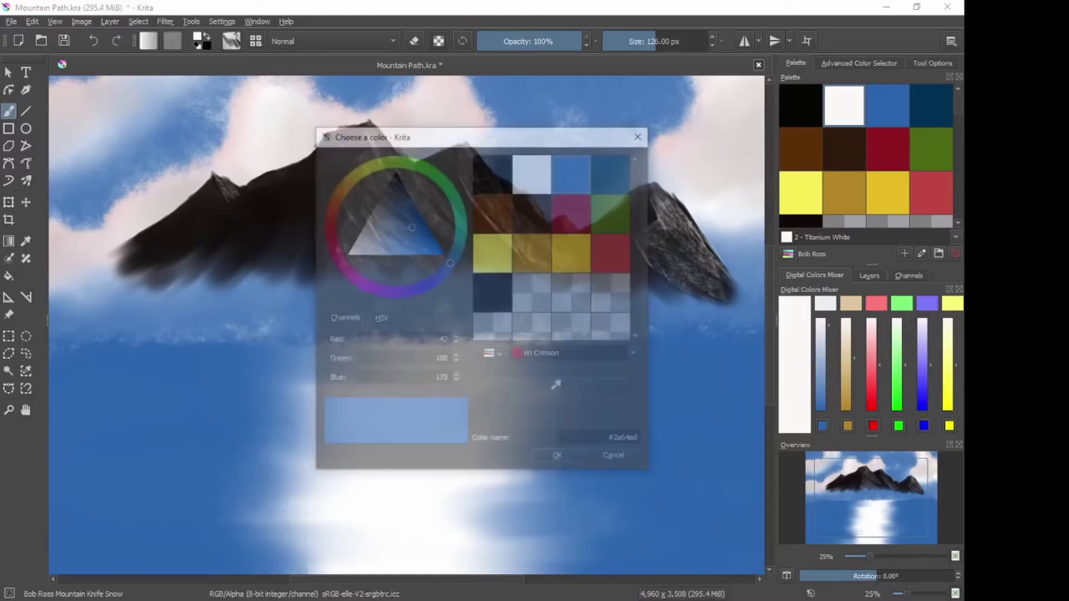
click(615, 166)
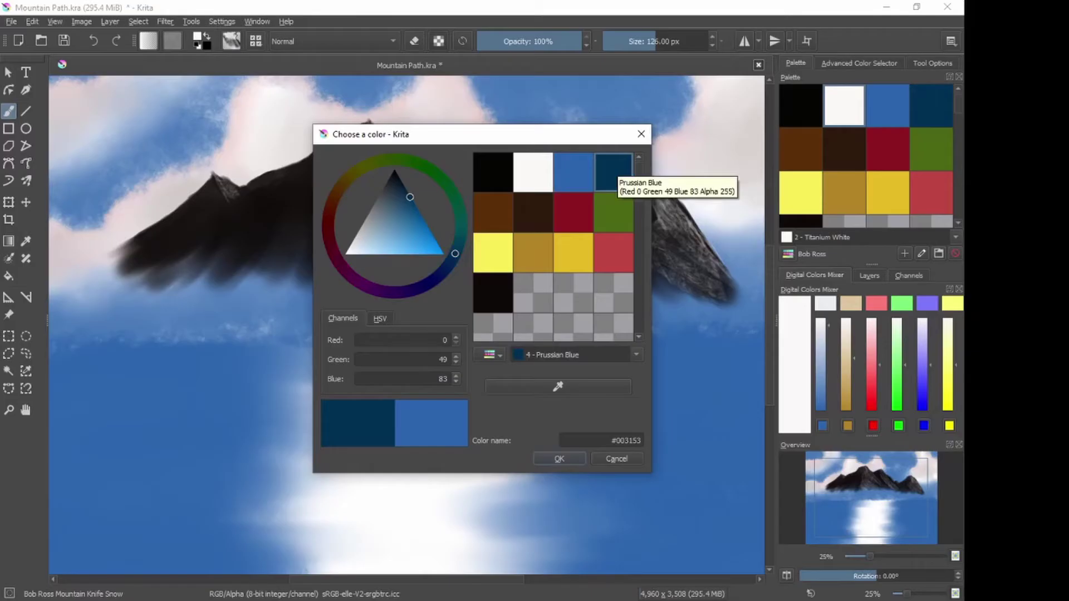
click(559, 458)
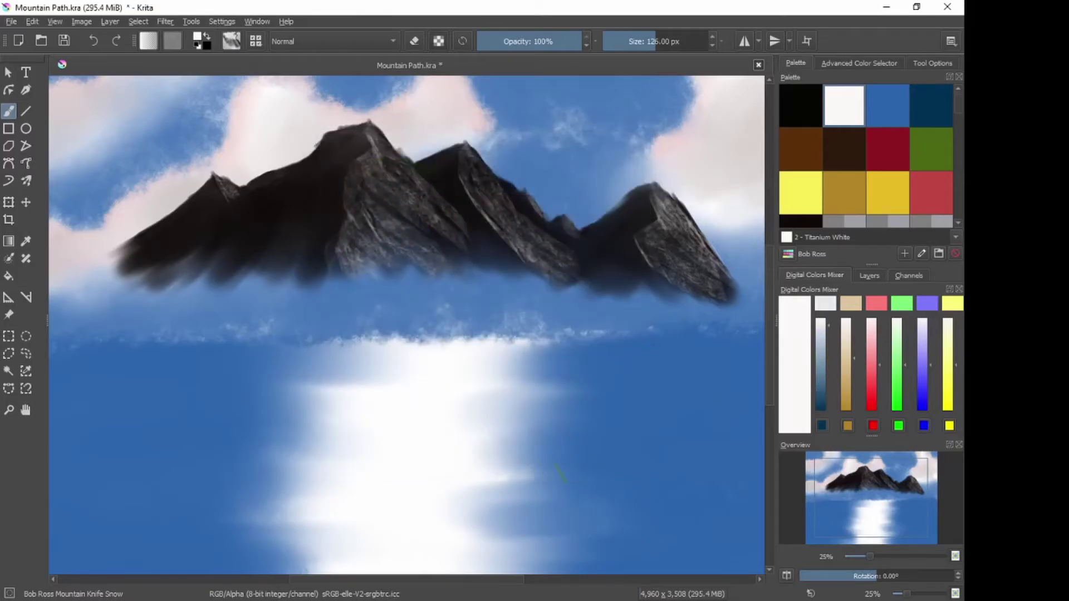
drag(821, 325, 821, 356)
click(825, 304)
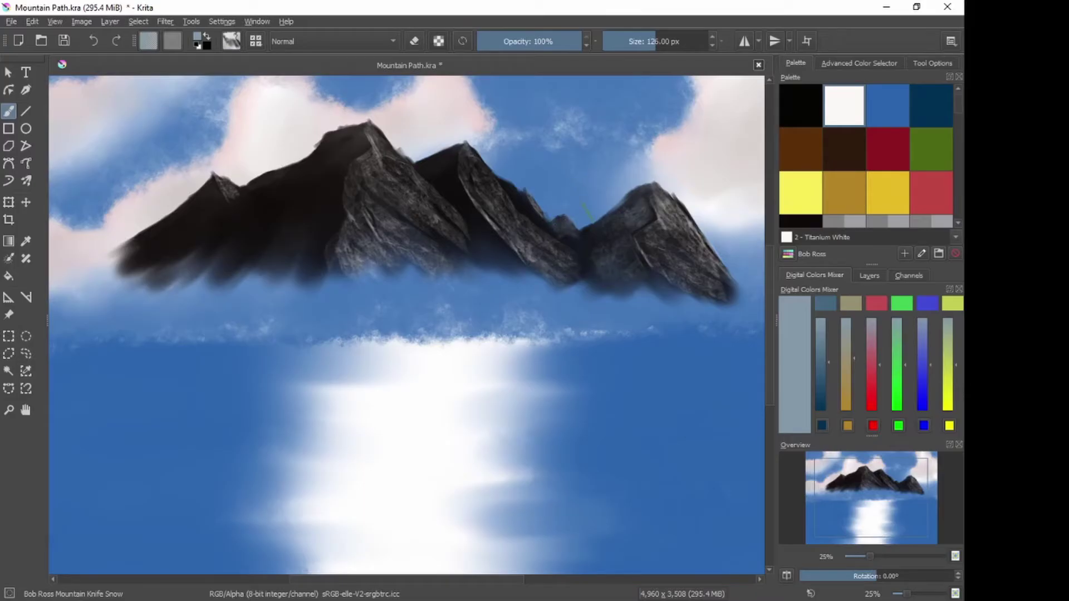
Step: Tilt the view to -30°, knife grey-blue rock texture onto the left slope, then load Titanium White
key(ctrl+bracketright)
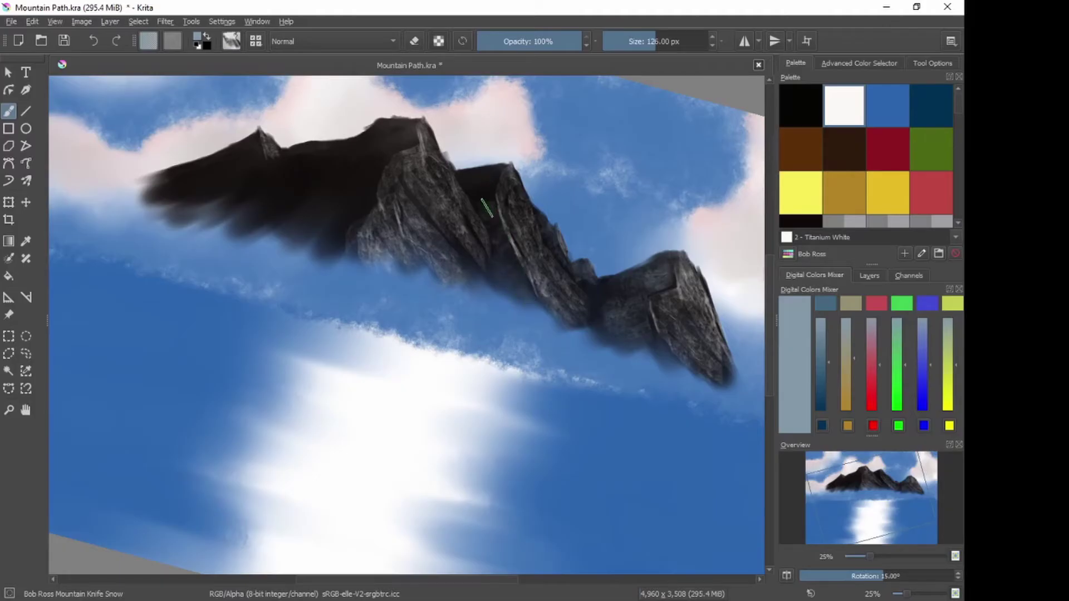
key(5)
key(4)
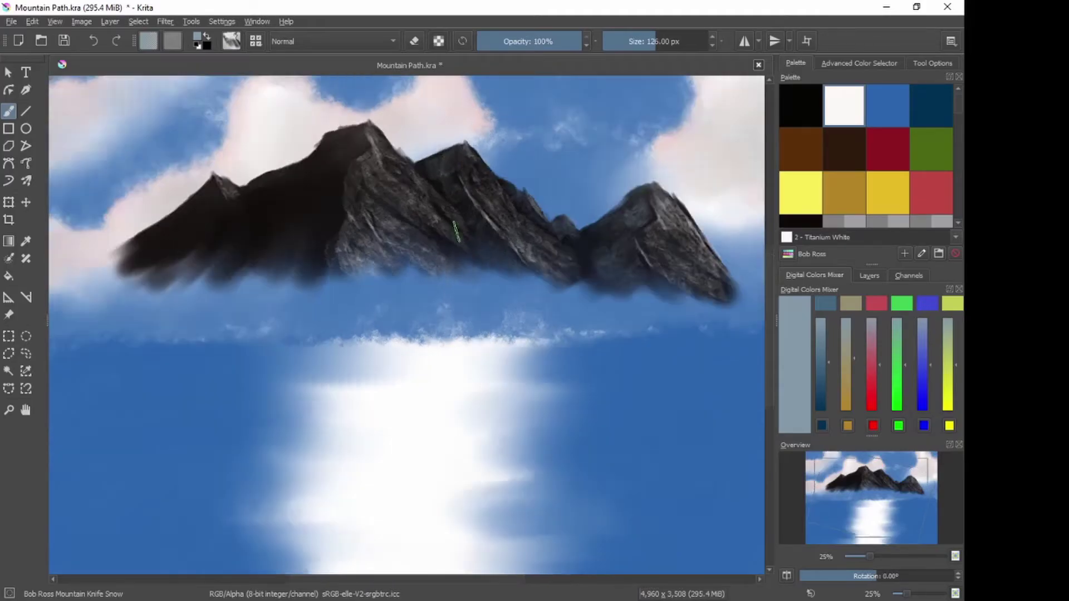
key(ctrl+])
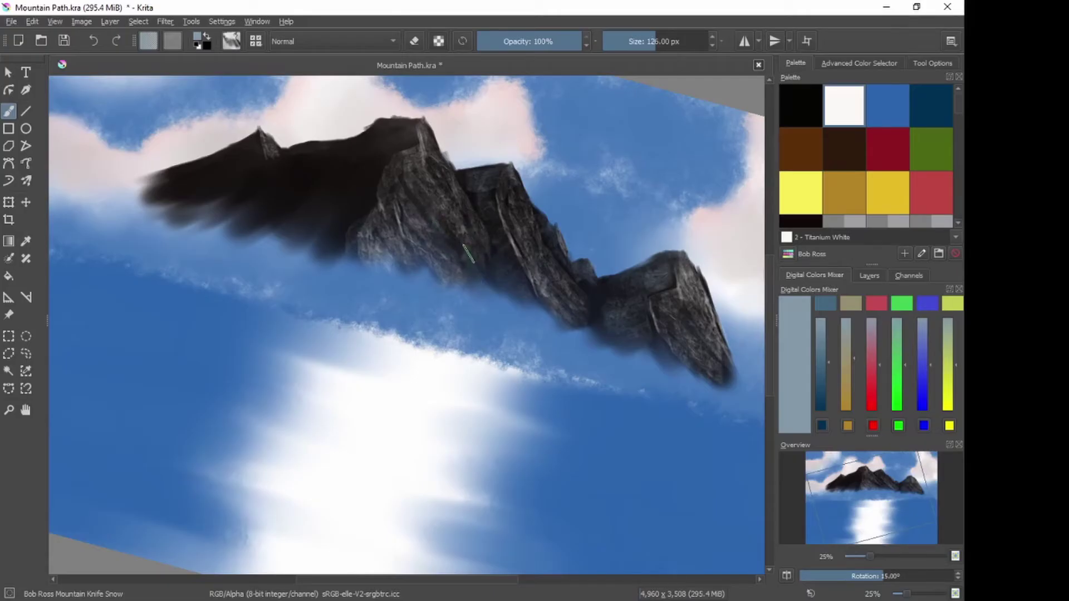
key(4)
key(4)
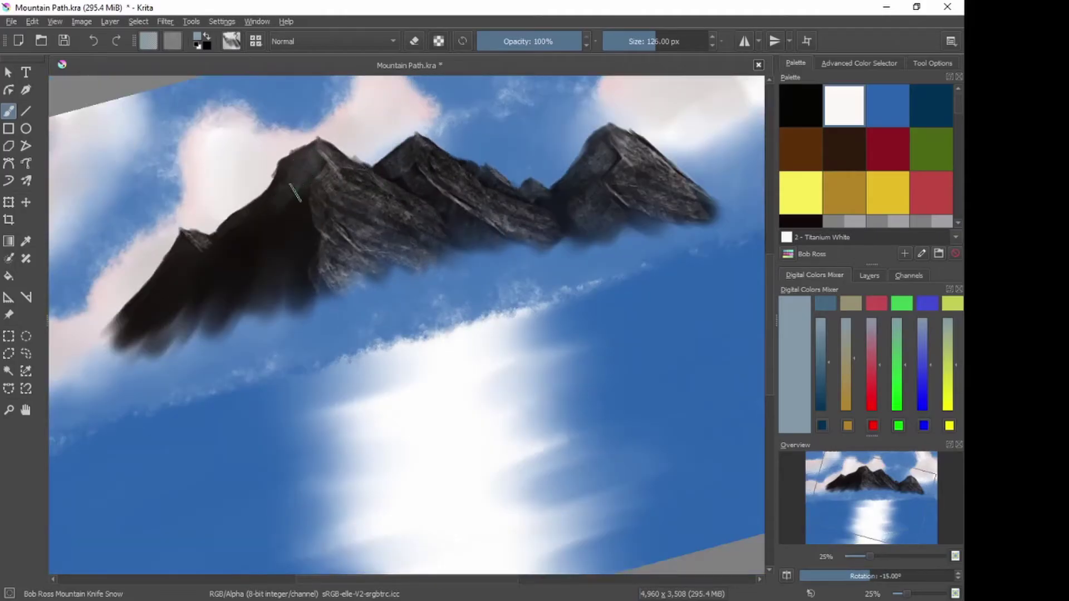
key(4)
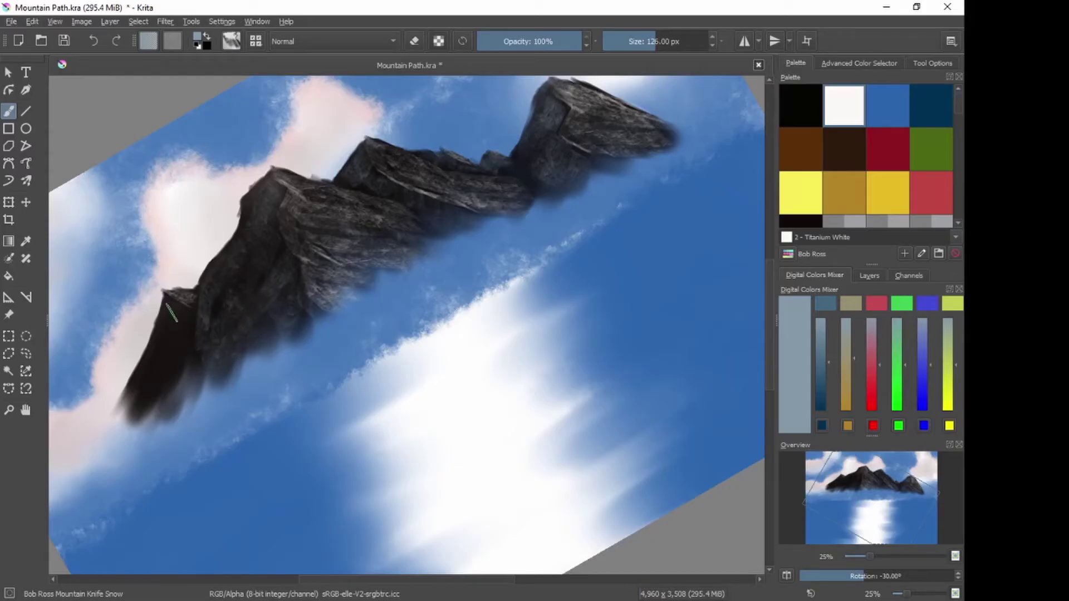
mouse_move(170, 323)
mouse_down()
mouse_move(184, 318)
mouse_move(157, 362)
mouse_up()
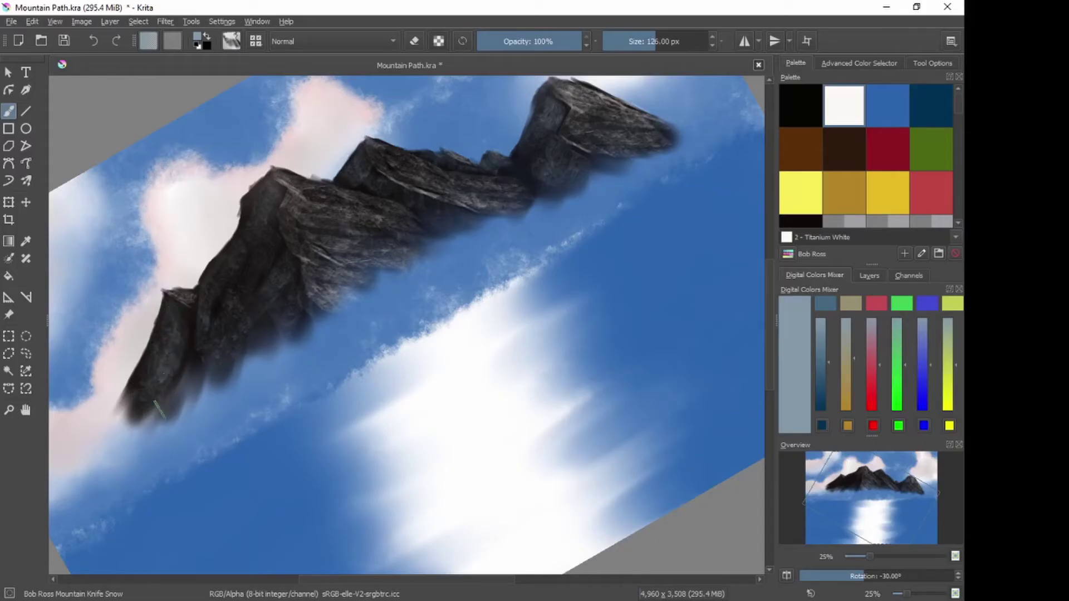
key(5)
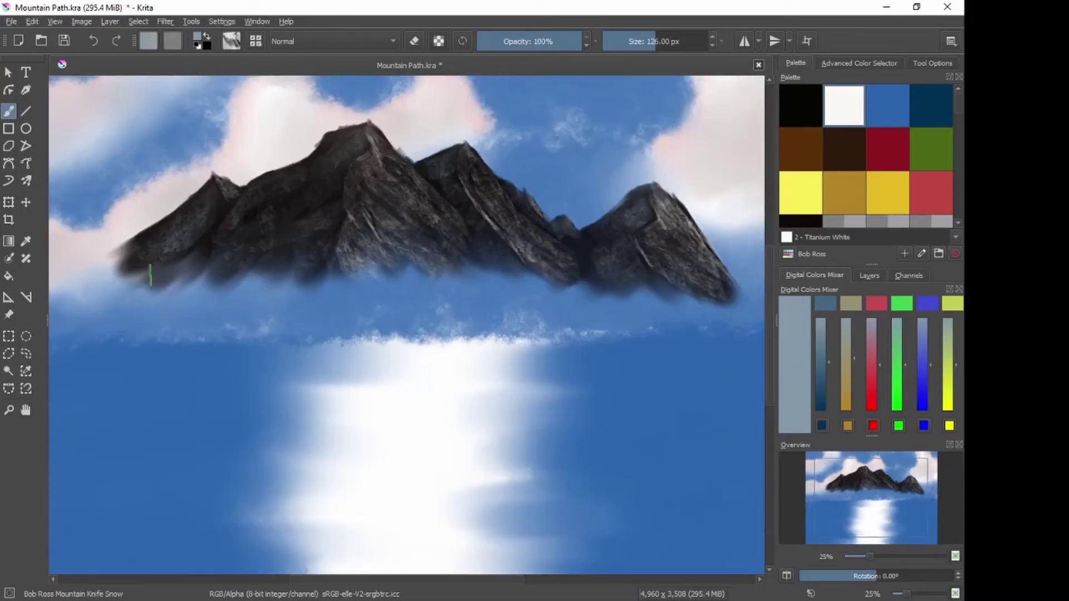
click(844, 106)
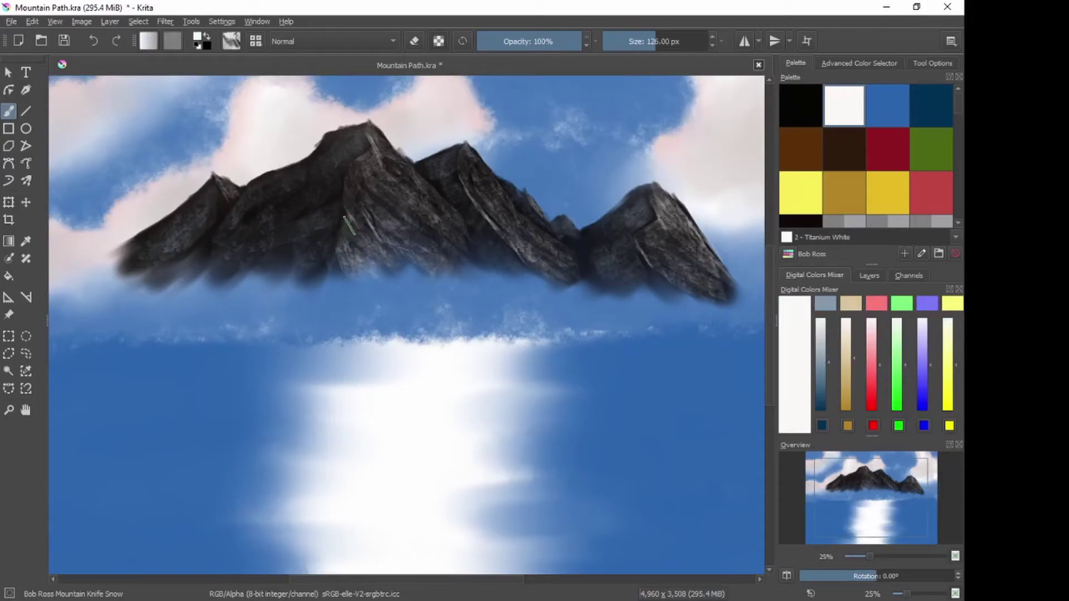
Step: Knife white highlights onto the left and central rock faces, then level the view and reload grey-blue
mouse_move(348, 226)
mouse_down()
mouse_move(303, 229)
mouse_move(317, 248)
mouse_move(310, 234)
mouse_move(306, 257)
mouse_move(332, 249)
mouse_move(309, 264)
mouse_move(344, 281)
mouse_up()
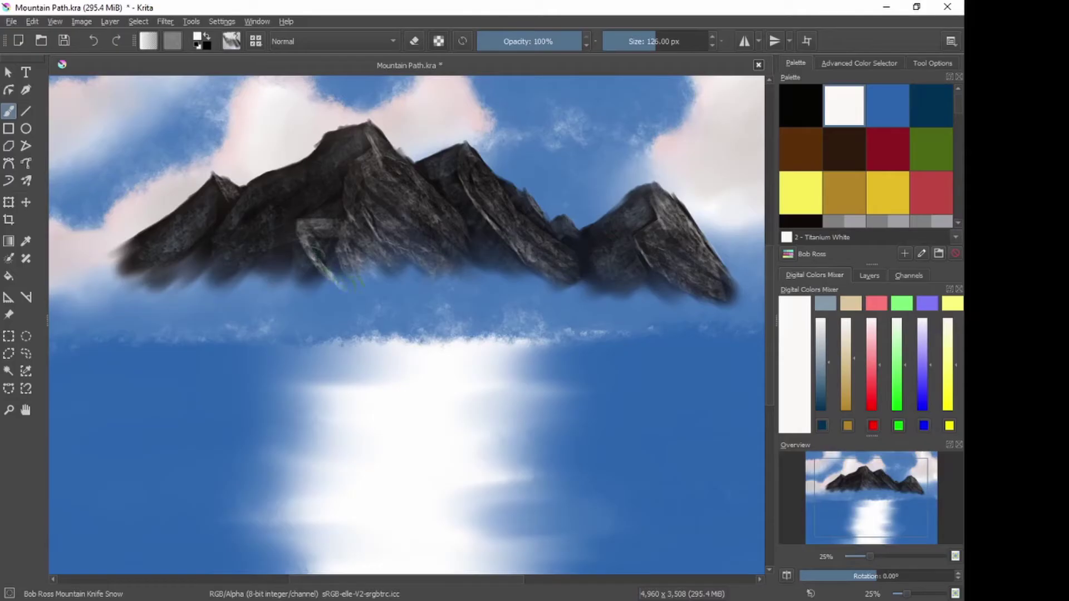
key(ctrl+bracketright)
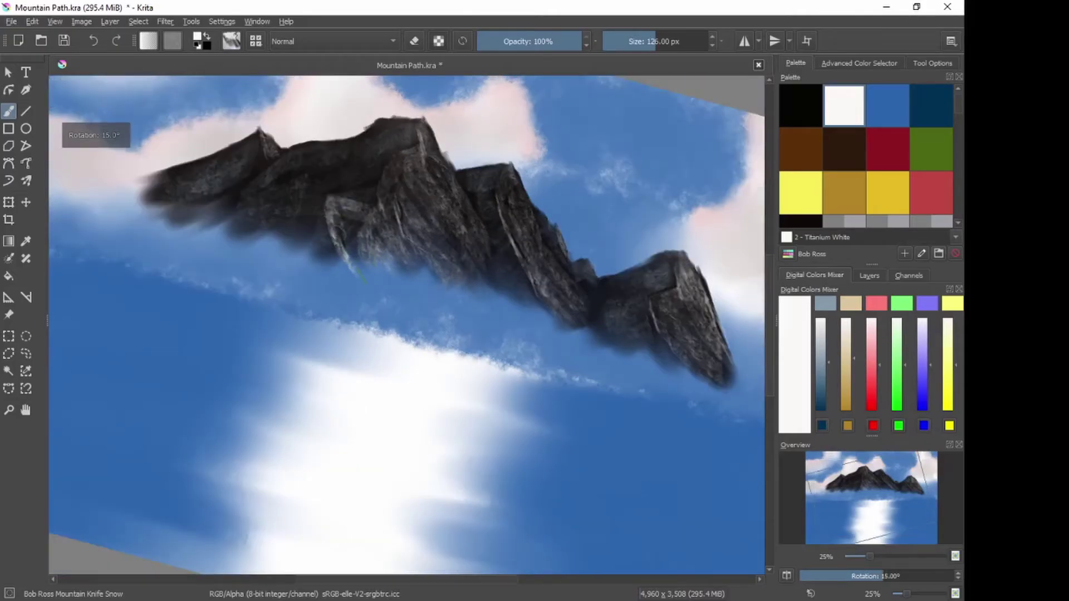
key(ctrl+bracketleft)
key(ctrl+bracketleft)
key(ctrl+bracketleft)
key(ctrl+bracketleft)
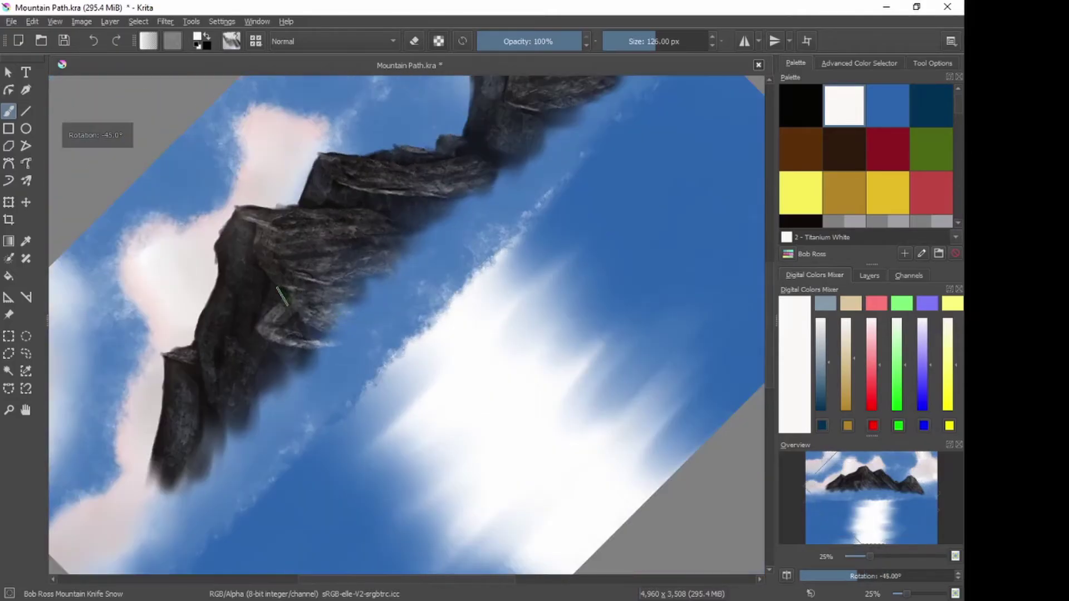
mouse_move(279, 327)
mouse_down()
mouse_move(332, 333)
mouse_move(281, 328)
mouse_move(311, 323)
mouse_move(287, 332)
mouse_move(295, 325)
mouse_up()
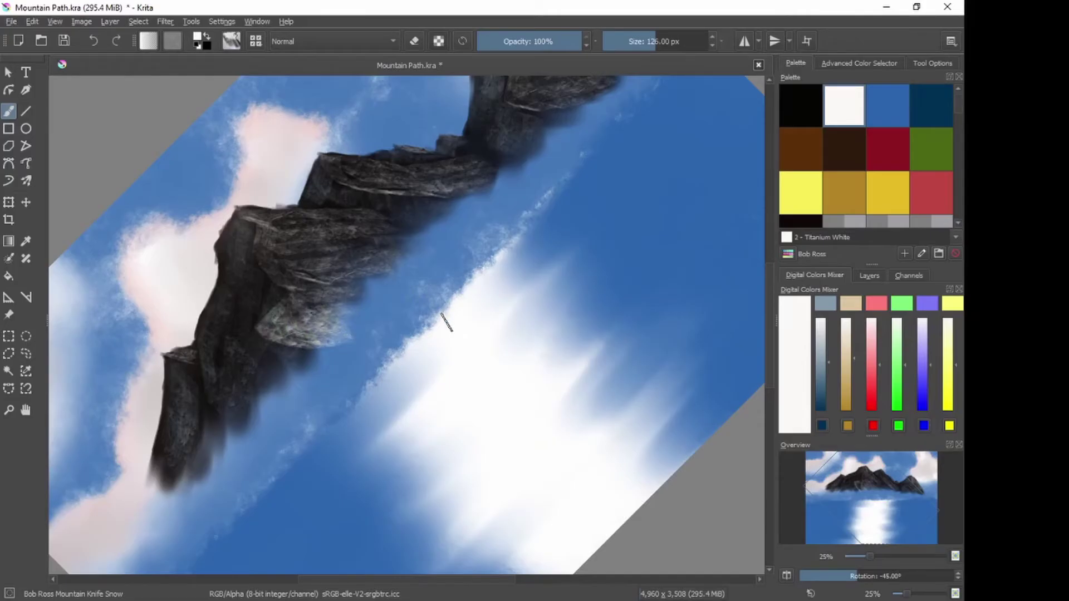
key(6)
key(6)
key(6)
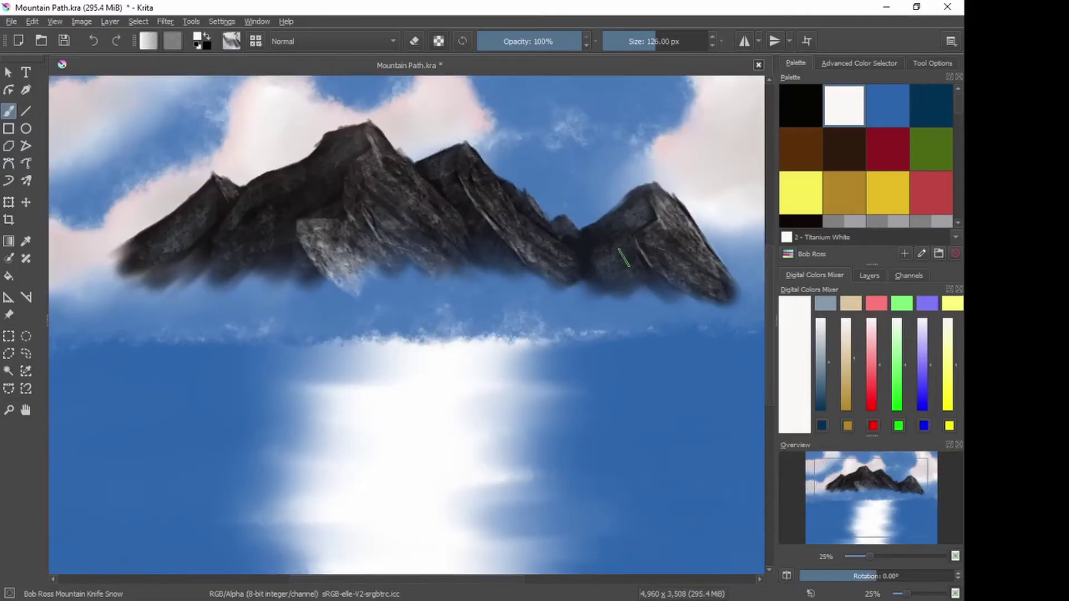
click(825, 303)
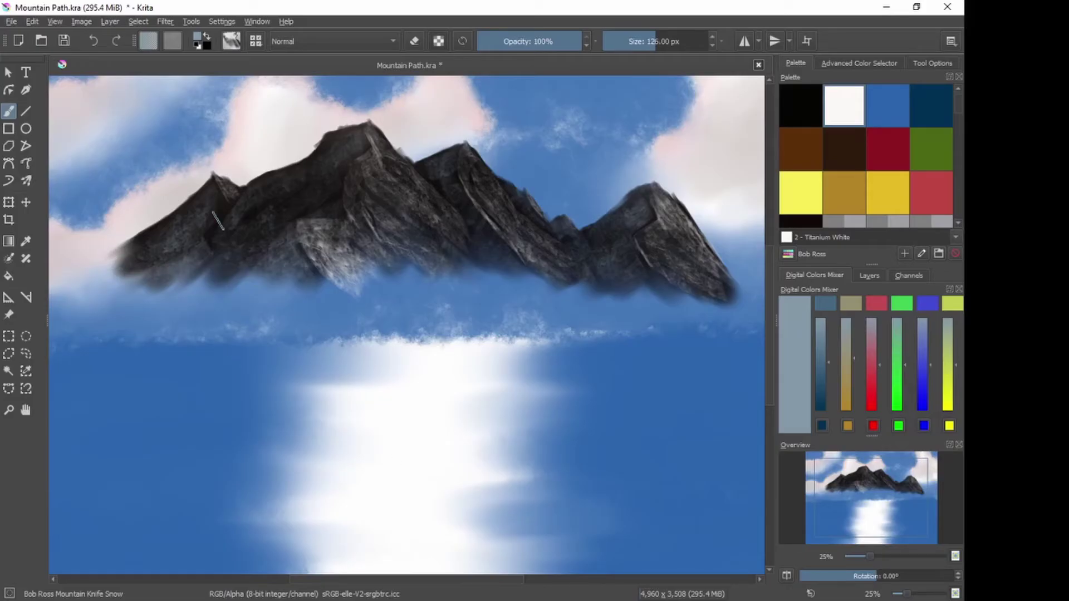
Step: Save Mountain Path.kra from the File menu
click(11, 21)
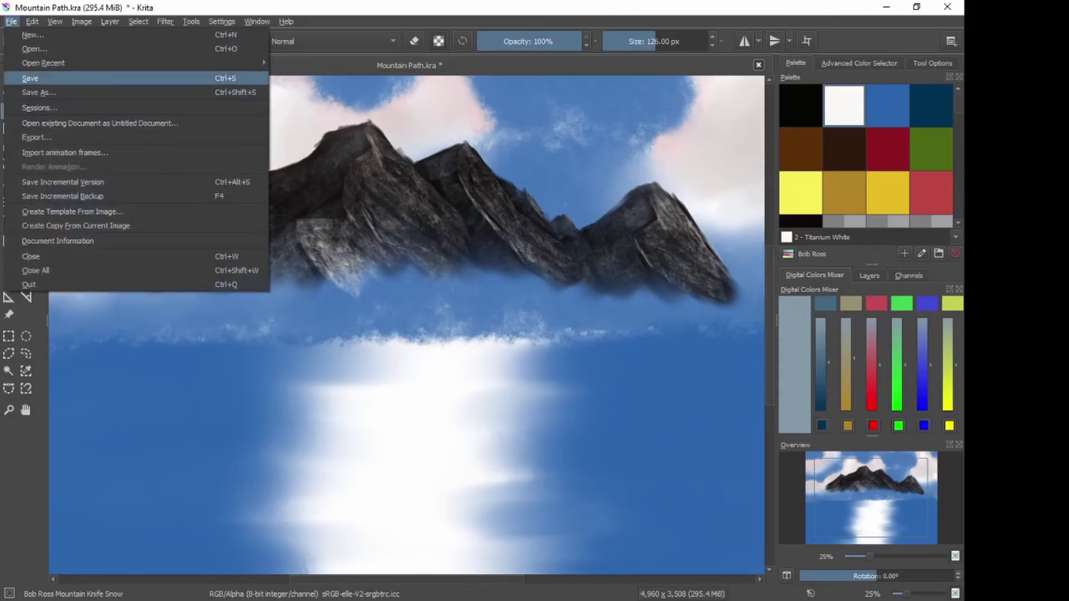
click(30, 78)
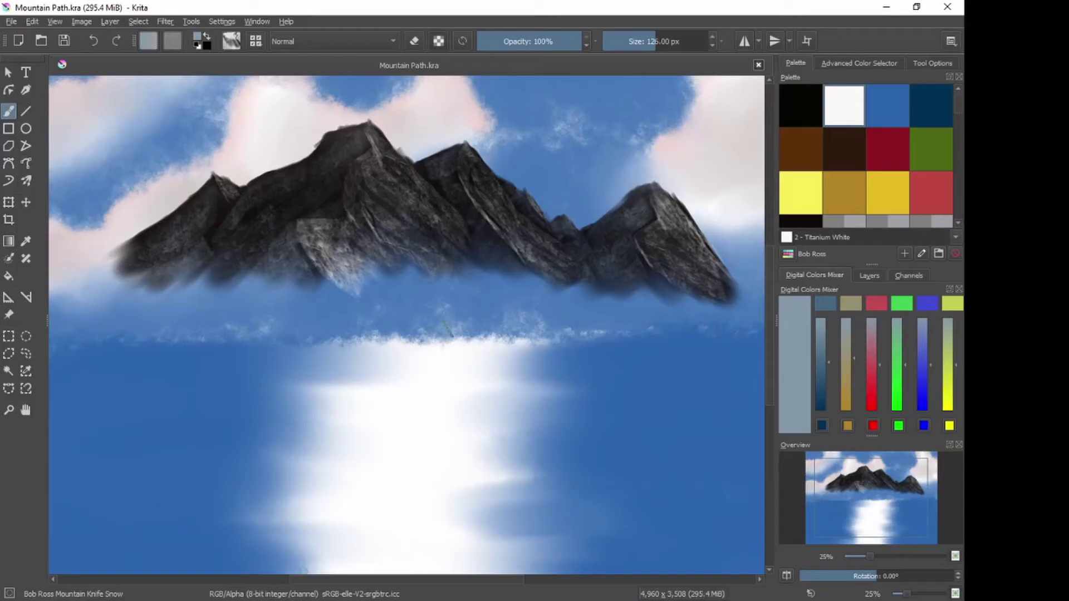
Step: Paint a Titanium White mist band along the mountain bases with the Bob Ross Cloud brush at 300 px
right_click(388, 313)
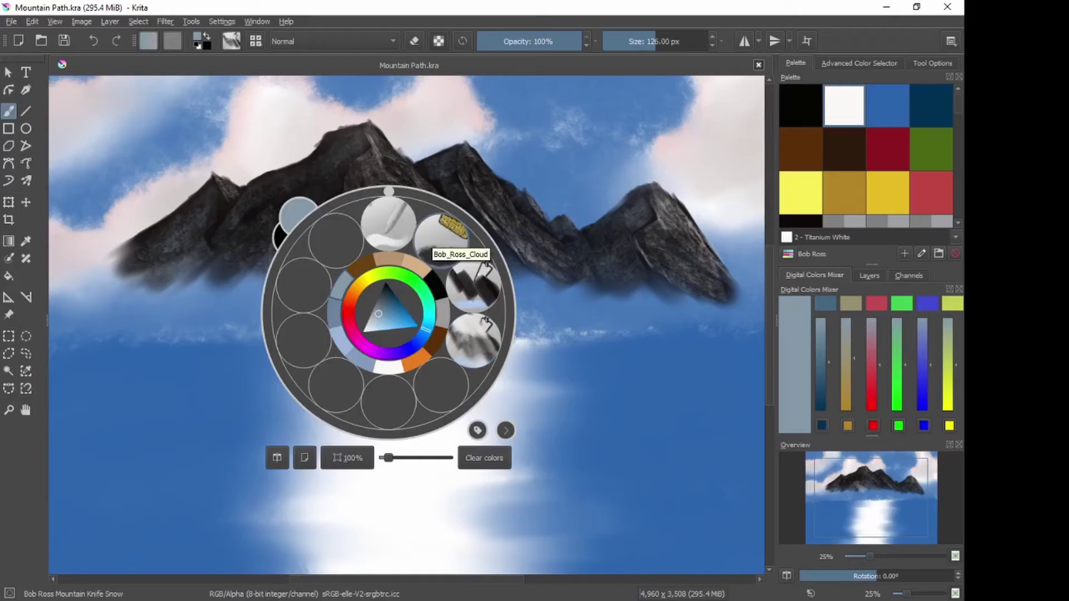
click(442, 236)
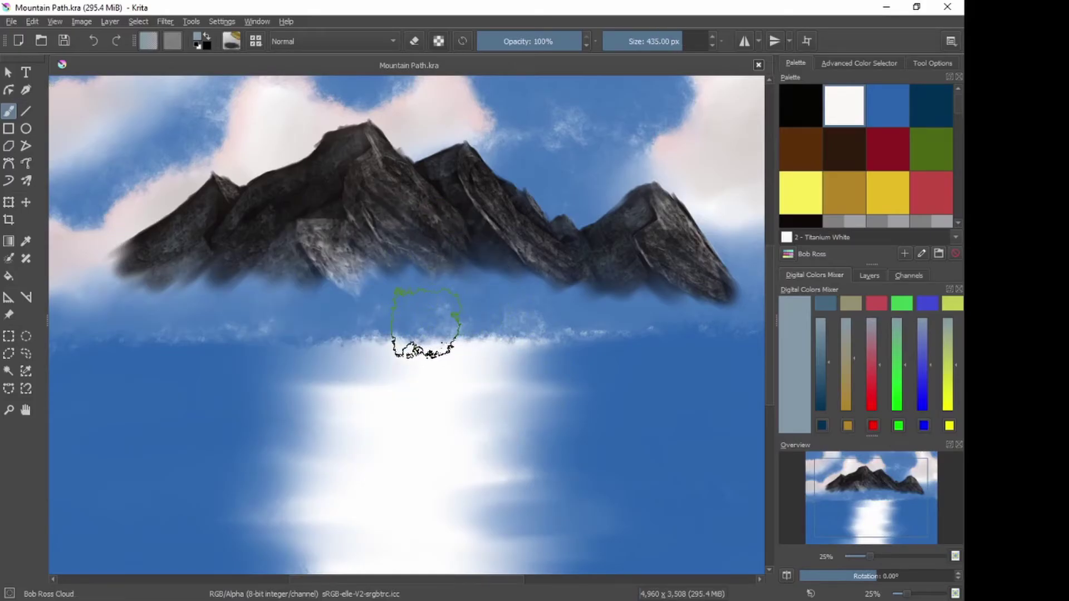
key(bracketleft)
key(bracketleft)
key(bracketleft)
key(bracketleft)
key(bracketleft)
key(bracketleft)
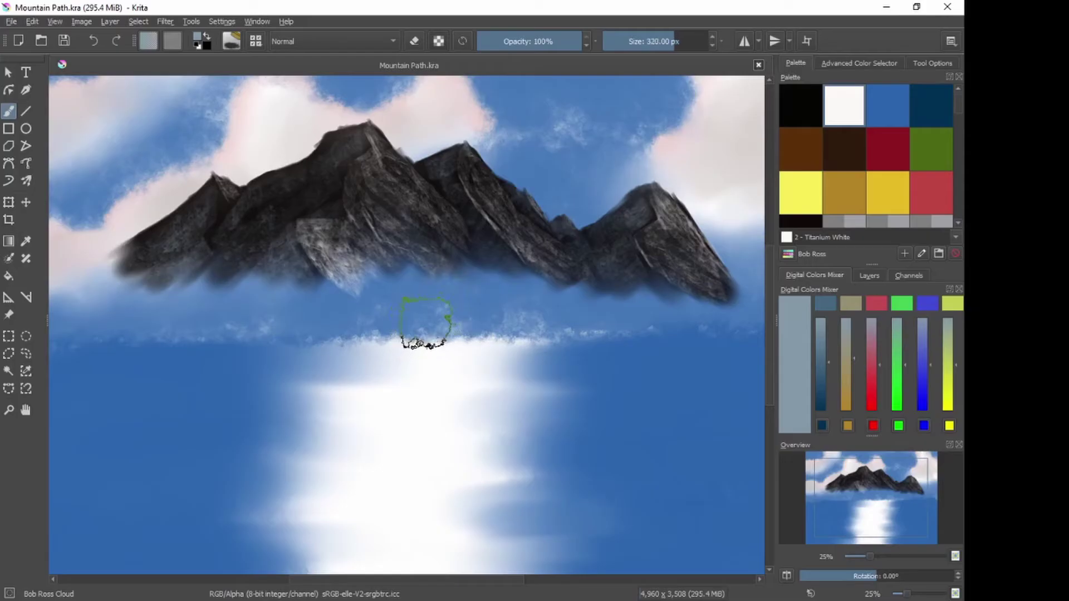
click(843, 106)
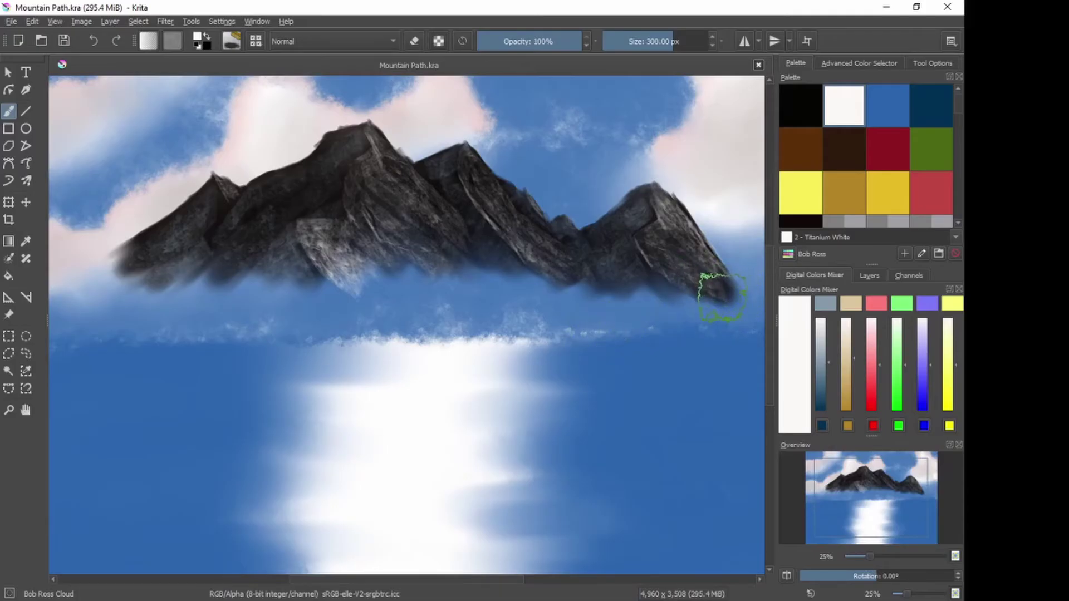
mouse_move(711, 286)
mouse_down()
mouse_move(734, 296)
mouse_move(696, 306)
mouse_move(677, 292)
mouse_move(663, 302)
mouse_move(656, 287)
mouse_move(573, 284)
mouse_move(567, 293)
mouse_move(537, 276)
mouse_move(463, 271)
mouse_move(357, 285)
mouse_move(357, 268)
mouse_move(314, 278)
mouse_move(367, 282)
mouse_move(192, 280)
mouse_move(184, 291)
mouse_move(121, 282)
mouse_move(113, 267)
mouse_move(122, 291)
mouse_up()
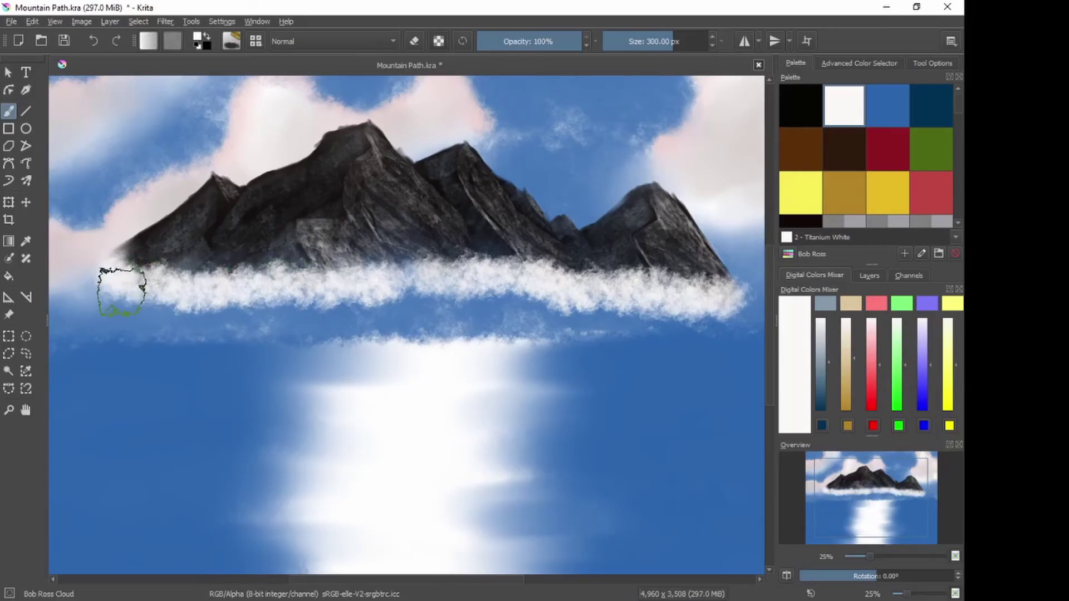
Step: Switch to the Bob Ross Blender brush and enlarge it to about 176 px
right_click(122, 290)
click(191, 202)
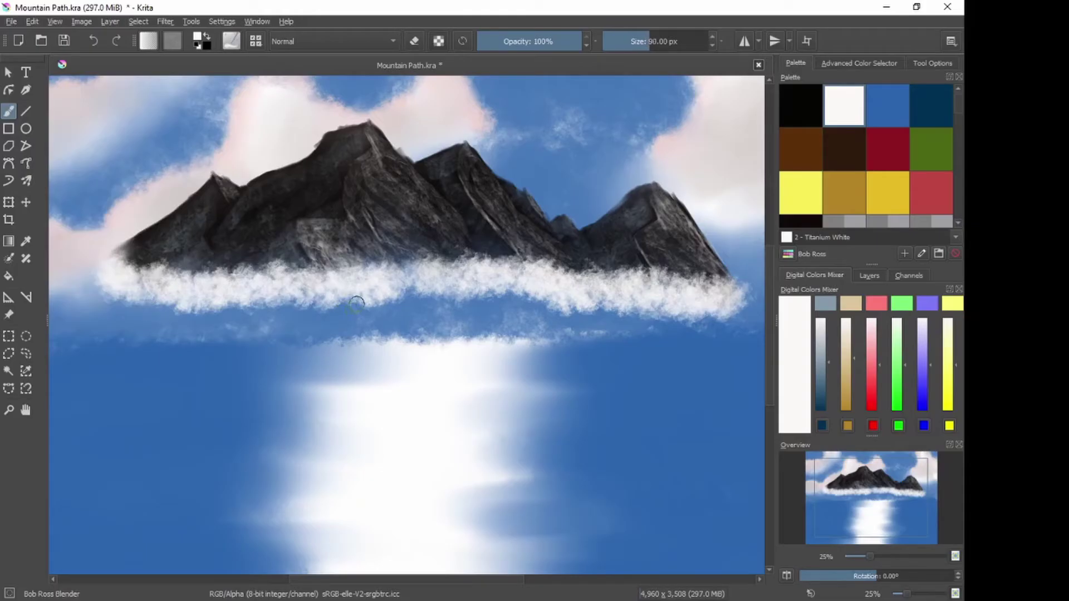
key(bracketright)
key(bracketright)
key(bracketright)
key(bracketright)
key(bracketright)
drag(374, 293, 371, 296)
Step: Blend the mist band's upper edge into the mountain base, working across from both ends
mouse_move(137, 279)
mouse_down()
mouse_move(143, 249)
mouse_move(108, 269)
mouse_move(145, 233)
mouse_move(118, 275)
mouse_move(148, 239)
mouse_move(132, 279)
mouse_move(151, 244)
mouse_move(147, 279)
mouse_move(165, 250)
mouse_move(157, 285)
mouse_move(171, 250)
mouse_move(151, 283)
mouse_move(158, 260)
mouse_move(147, 269)
mouse_move(148, 280)
mouse_move(163, 273)
mouse_move(191, 247)
mouse_move(169, 286)
mouse_move(202, 243)
mouse_move(181, 291)
mouse_move(210, 251)
mouse_move(175, 295)
mouse_move(206, 246)
mouse_move(172, 279)
mouse_move(165, 250)
mouse_move(126, 278)
mouse_move(154, 240)
mouse_move(110, 272)
mouse_move(142, 240)
mouse_move(135, 287)
mouse_move(167, 264)
mouse_move(174, 290)
mouse_move(205, 250)
mouse_move(198, 291)
mouse_move(213, 271)
mouse_move(207, 282)
mouse_move(218, 262)
mouse_move(188, 285)
mouse_move(202, 258)
mouse_move(180, 291)
mouse_move(226, 254)
mouse_move(206, 287)
mouse_move(236, 247)
mouse_move(216, 290)
mouse_move(253, 252)
mouse_move(201, 285)
mouse_move(256, 248)
mouse_move(215, 283)
mouse_move(269, 260)
mouse_move(247, 289)
mouse_move(274, 251)
mouse_move(241, 285)
mouse_move(279, 266)
mouse_move(256, 285)
mouse_move(284, 281)
mouse_move(271, 287)
mouse_move(284, 276)
mouse_move(255, 282)
mouse_move(279, 270)
mouse_up()
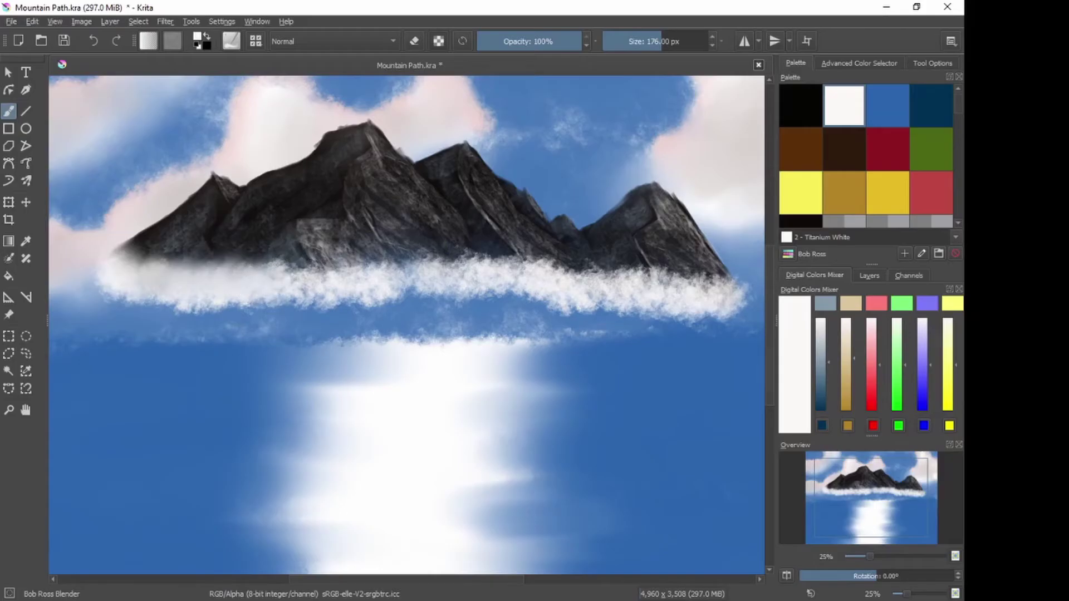
mouse_move(733, 288)
mouse_down()
mouse_move(684, 258)
mouse_move(717, 287)
mouse_move(679, 269)
mouse_move(715, 288)
mouse_move(691, 274)
mouse_move(680, 289)
mouse_move(643, 264)
mouse_move(674, 288)
mouse_move(676, 265)
mouse_move(717, 286)
mouse_move(711, 267)
mouse_move(731, 289)
mouse_move(688, 292)
mouse_move(646, 268)
mouse_move(637, 290)
mouse_move(630, 259)
mouse_move(628, 283)
mouse_move(604, 259)
mouse_move(612, 284)
mouse_move(569, 253)
mouse_move(596, 271)
mouse_up()
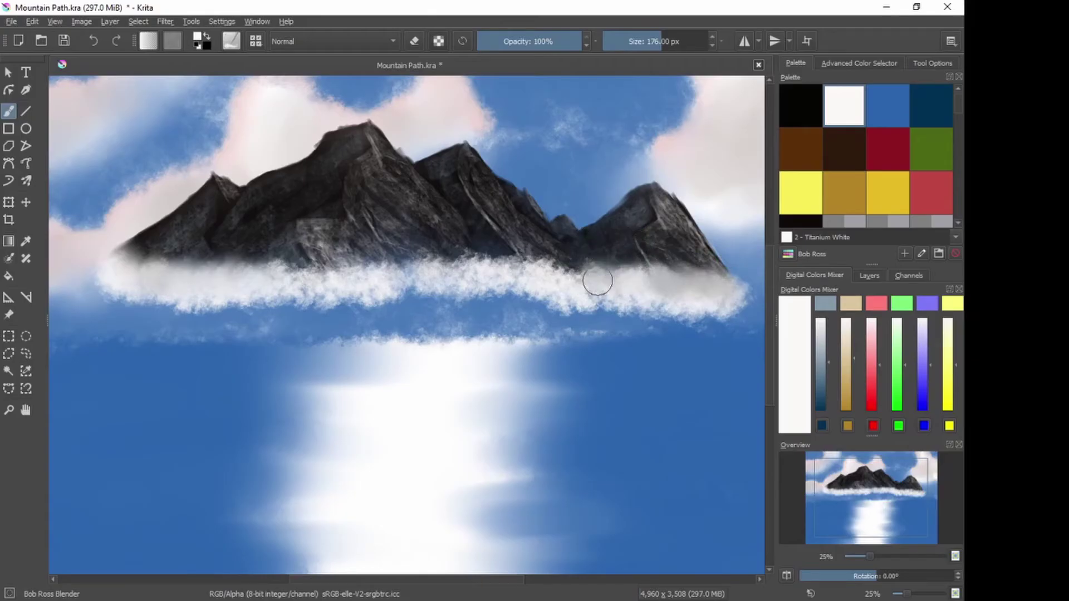
mouse_move(598, 281)
mouse_down()
mouse_move(612, 252)
mouse_move(613, 274)
mouse_move(625, 277)
mouse_move(664, 255)
mouse_move(575, 284)
mouse_move(564, 253)
mouse_move(567, 288)
mouse_move(552, 260)
mouse_move(574, 276)
mouse_move(551, 251)
mouse_move(546, 268)
mouse_move(532, 245)
mouse_move(521, 265)
mouse_move(506, 246)
mouse_move(511, 273)
mouse_move(502, 236)
mouse_move(508, 271)
mouse_move(495, 241)
mouse_move(484, 263)
mouse_move(481, 221)
mouse_move(461, 224)
mouse_move(473, 269)
mouse_move(473, 240)
mouse_move(468, 268)
mouse_move(484, 238)
mouse_move(482, 274)
mouse_move(503, 240)
mouse_move(496, 248)
mouse_move(513, 266)
mouse_move(527, 240)
mouse_move(518, 273)
mouse_move(574, 253)
mouse_move(579, 283)
mouse_move(620, 246)
mouse_move(630, 274)
mouse_move(672, 256)
mouse_move(714, 279)
mouse_up()
mouse_move(441, 272)
mouse_down()
mouse_move(445, 246)
mouse_move(450, 269)
mouse_move(457, 246)
mouse_move(435, 243)
mouse_move(428, 269)
mouse_move(416, 248)
mouse_move(408, 275)
mouse_move(397, 238)
mouse_move(390, 275)
mouse_move(391, 257)
mouse_move(369, 243)
mouse_move(366, 279)
mouse_move(369, 265)
mouse_move(341, 245)
mouse_move(331, 279)
mouse_move(339, 263)
mouse_move(322, 246)
mouse_move(309, 286)
mouse_move(285, 249)
mouse_move(286, 287)
mouse_move(276, 241)
mouse_move(269, 278)
mouse_move(278, 255)
mouse_move(237, 252)
mouse_move(218, 279)
mouse_move(218, 243)
mouse_move(221, 266)
mouse_move(261, 259)
mouse_move(288, 278)
mouse_move(309, 249)
mouse_move(295, 276)
mouse_move(267, 246)
mouse_move(177, 279)
mouse_move(170, 246)
mouse_move(124, 270)
mouse_move(119, 243)
mouse_up()
mouse_move(300, 279)
mouse_down()
mouse_move(323, 251)
mouse_move(320, 275)
mouse_move(341, 277)
mouse_move(366, 249)
mouse_move(382, 275)
mouse_move(407, 249)
mouse_move(433, 269)
mouse_move(467, 244)
mouse_move(499, 268)
mouse_move(550, 245)
mouse_move(559, 271)
mouse_move(566, 263)
mouse_move(554, 261)
mouse_move(555, 276)
mouse_move(574, 258)
mouse_move(593, 278)
mouse_move(609, 278)
mouse_move(620, 260)
mouse_move(673, 279)
mouse_move(739, 271)
mouse_move(657, 293)
mouse_move(632, 283)
mouse_move(639, 271)
mouse_move(520, 278)
mouse_move(426, 303)
mouse_up()
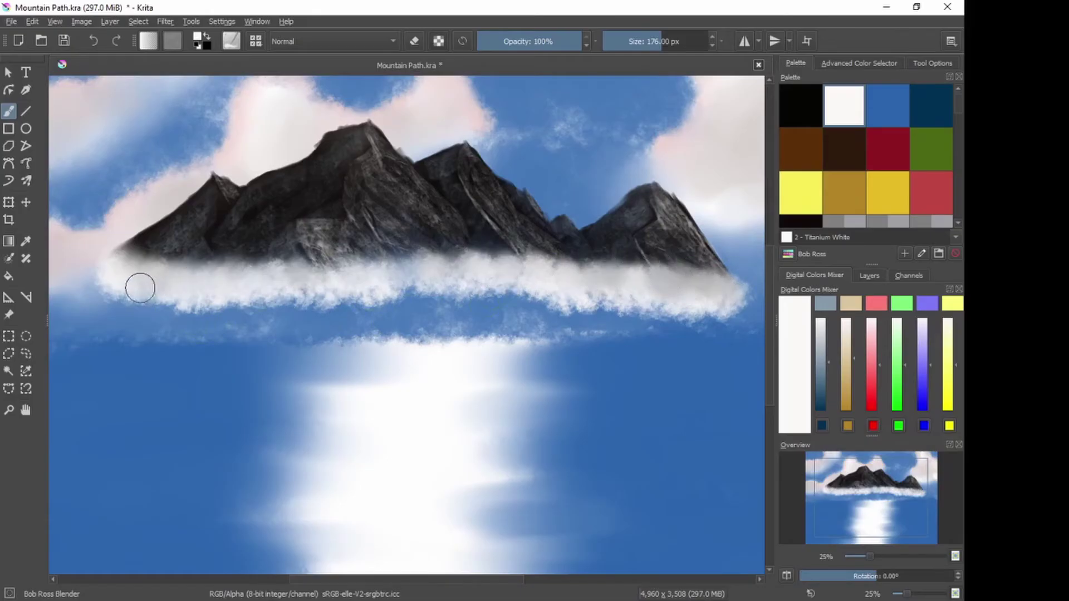
Step: Enlarge the Blender brush to 320 px and smudge the fog's lower edge, both tips and mountain base
mouse_move(132, 313)
mouse_down()
mouse_move(122, 283)
mouse_move(98, 316)
mouse_move(145, 283)
mouse_move(153, 322)
mouse_move(144, 305)
mouse_move(247, 283)
mouse_move(262, 261)
mouse_move(272, 264)
mouse_move(259, 316)
mouse_move(215, 296)
mouse_move(178, 347)
mouse_move(187, 299)
mouse_move(159, 325)
mouse_move(170, 338)
mouse_move(197, 333)
mouse_move(251, 289)
mouse_move(247, 323)
mouse_move(211, 333)
mouse_move(215, 309)
mouse_move(151, 307)
mouse_move(139, 325)
mouse_move(280, 294)
mouse_move(280, 312)
mouse_move(307, 297)
mouse_move(276, 303)
mouse_move(296, 291)
mouse_move(159, 323)
mouse_move(328, 322)
mouse_move(355, 308)
mouse_move(318, 299)
mouse_move(453, 301)
mouse_move(404, 305)
mouse_move(489, 291)
mouse_move(478, 306)
mouse_move(603, 303)
mouse_move(524, 285)
mouse_move(465, 303)
mouse_move(484, 286)
mouse_move(432, 295)
mouse_move(590, 297)
mouse_move(579, 308)
mouse_move(632, 295)
mouse_move(711, 310)
mouse_move(556, 296)
mouse_up()
key(bracketright)
key(bracketright)
key(bracketright)
key(bracketright)
key(bracketright)
key(bracketright)
key(bracketright)
mouse_move(94, 280)
mouse_down()
mouse_move(89, 286)
mouse_move(167, 305)
mouse_up()
mouse_move(723, 303)
mouse_down()
mouse_move(747, 300)
mouse_move(736, 296)
mouse_move(743, 289)
mouse_move(700, 330)
mouse_up()
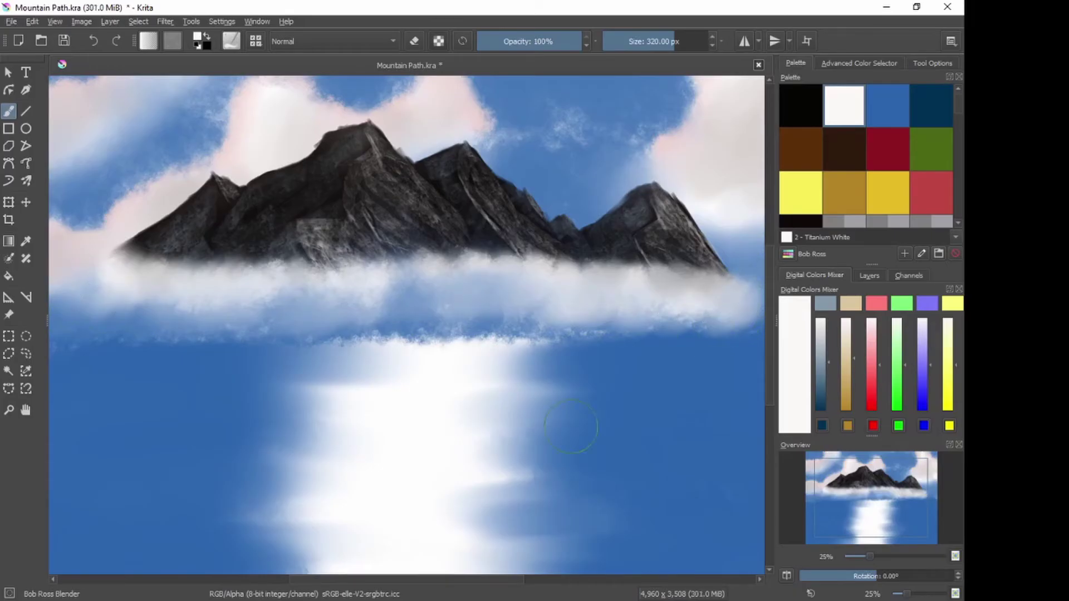
key(minus)
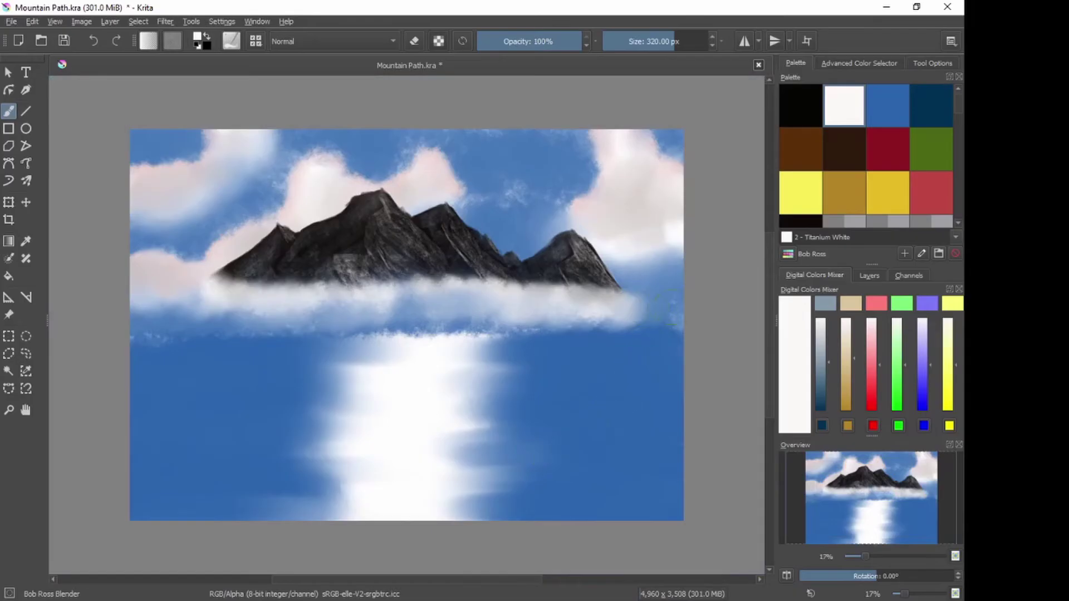
drag(629, 306, 627, 304)
mouse_move(327, 299)
mouse_down()
mouse_move(340, 270)
mouse_move(327, 277)
mouse_move(356, 288)
mouse_up()
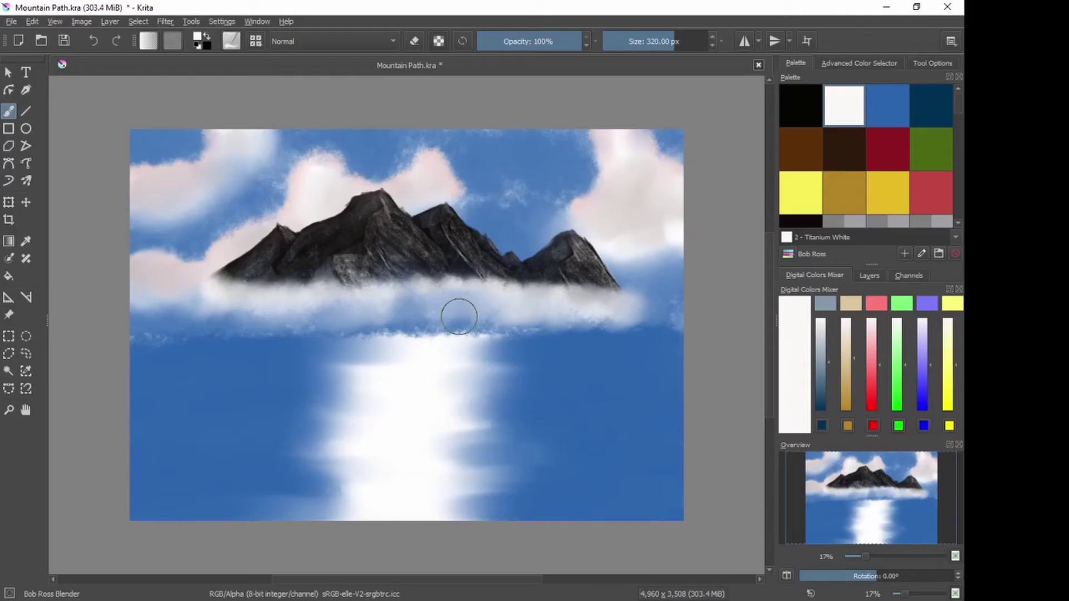
Step: Add a paint layer named 'Mountains 2' above Mountains and pick the near-black Mountain Colour
click(869, 276)
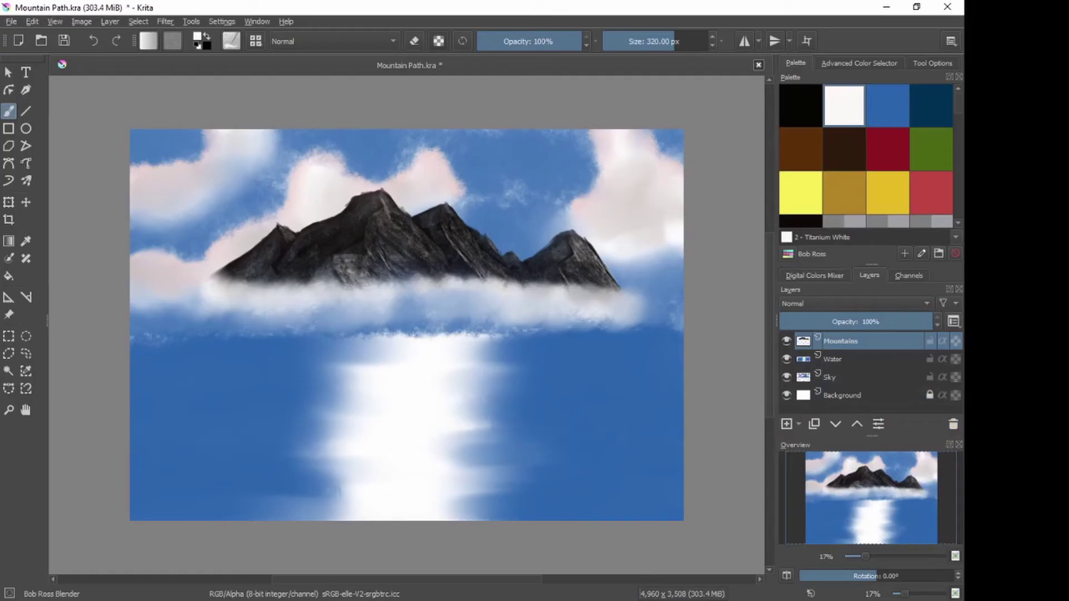
key(Insert)
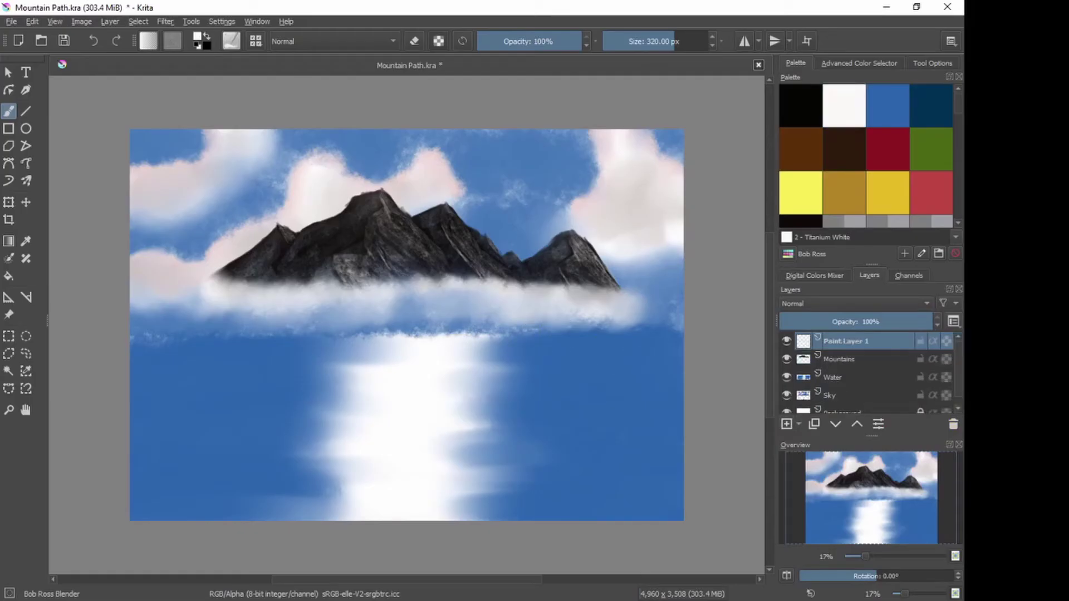
key(F2)
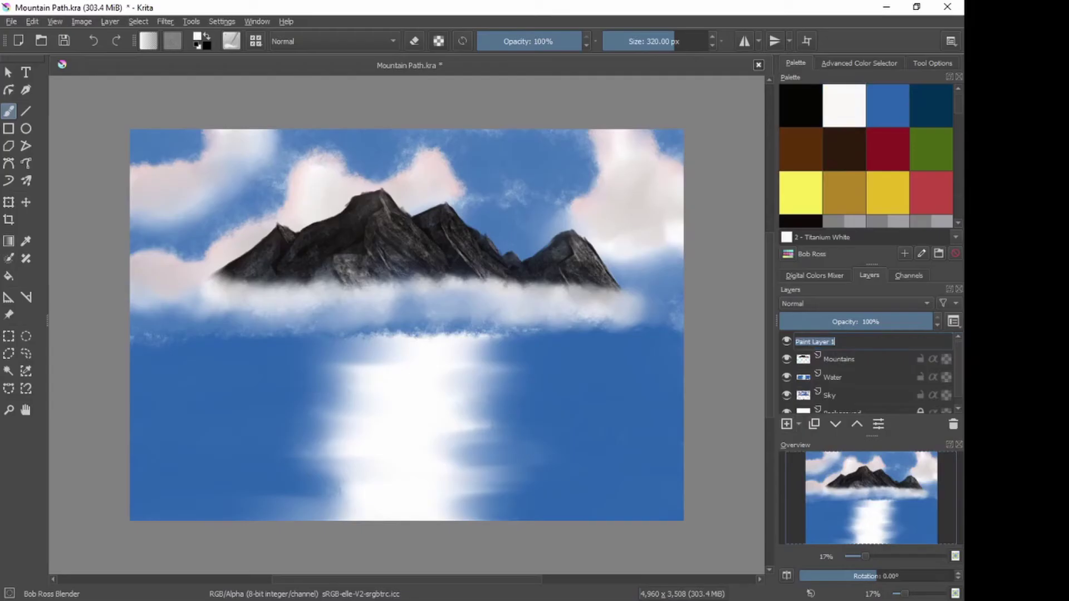
text(Mountains 2)
key(Return)
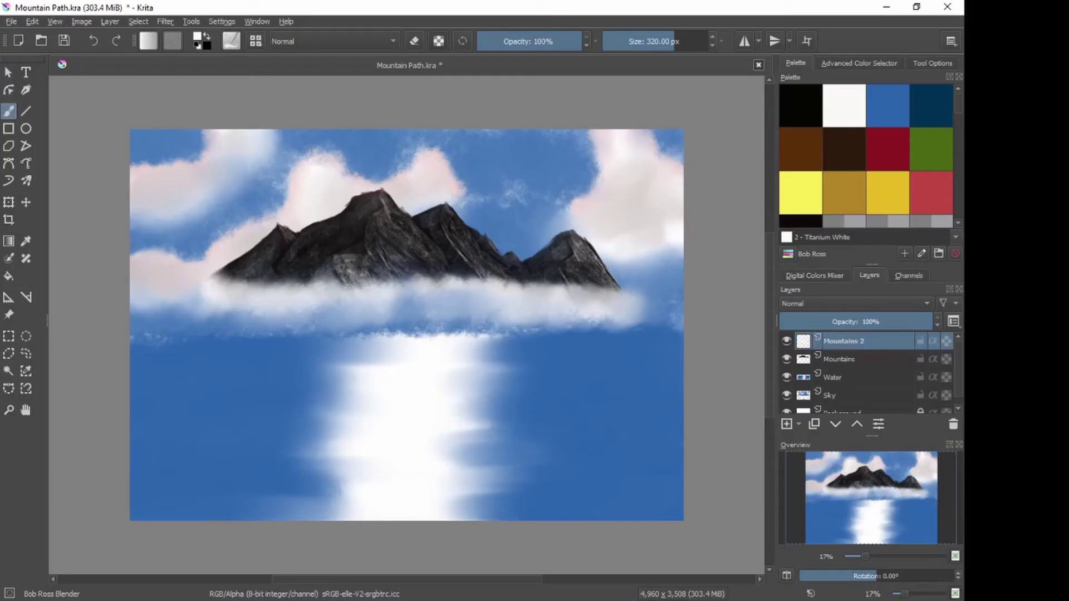
scroll(866, 156, down, 2)
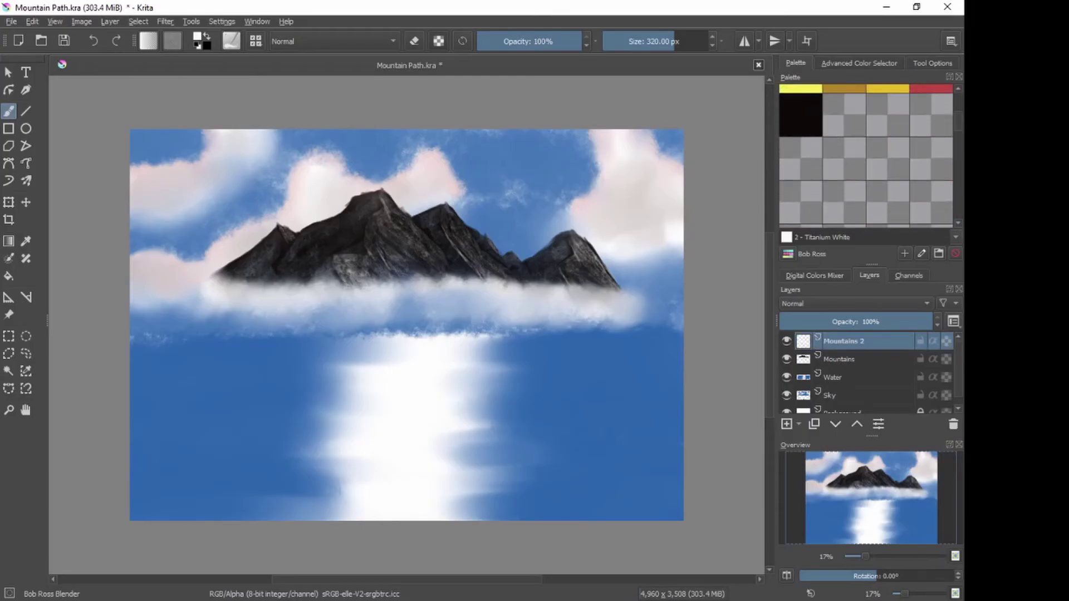
click(801, 113)
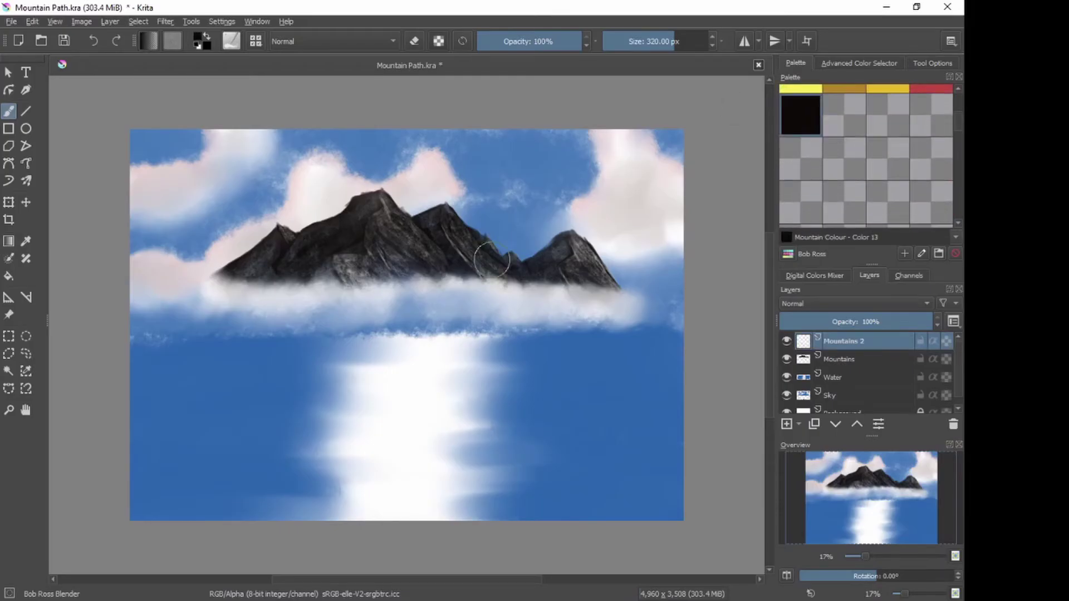
Step: Load the Bob Ross Mountain Knife brush from the canvas pop-up palette
right_click(489, 298)
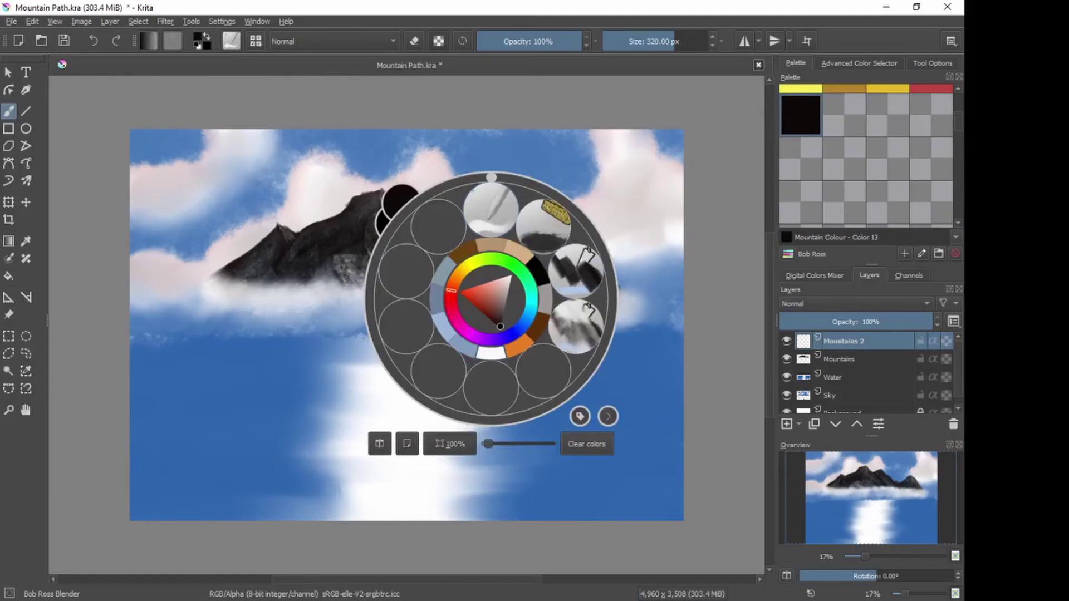
click(576, 271)
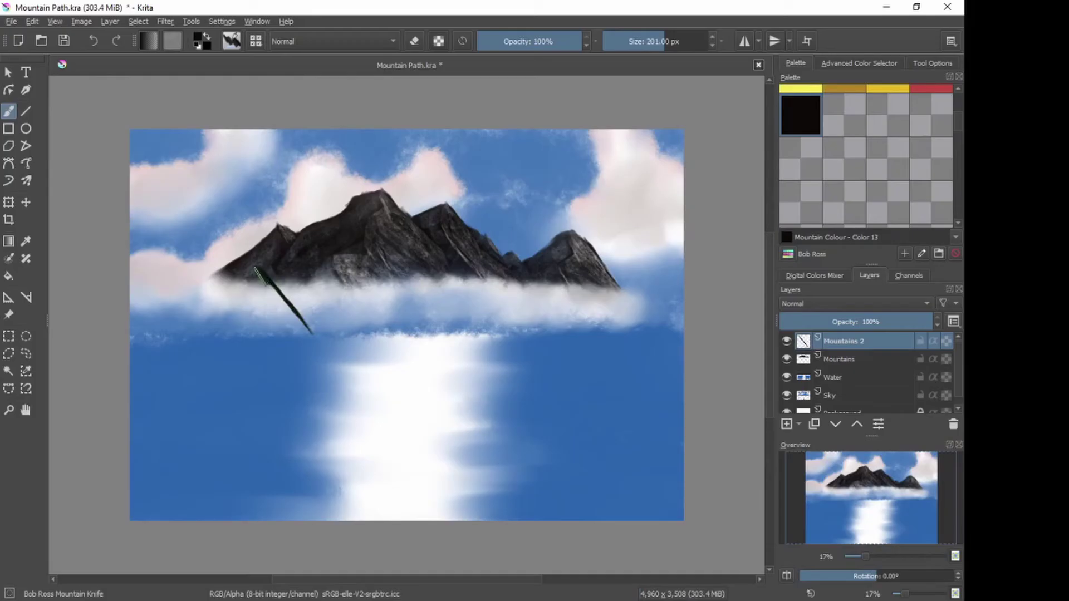
Step: Paint the near-black foreground slope with knife strokes from the top-left edge down to the lake
drag(261, 276, 220, 300)
drag(262, 273, 277, 297)
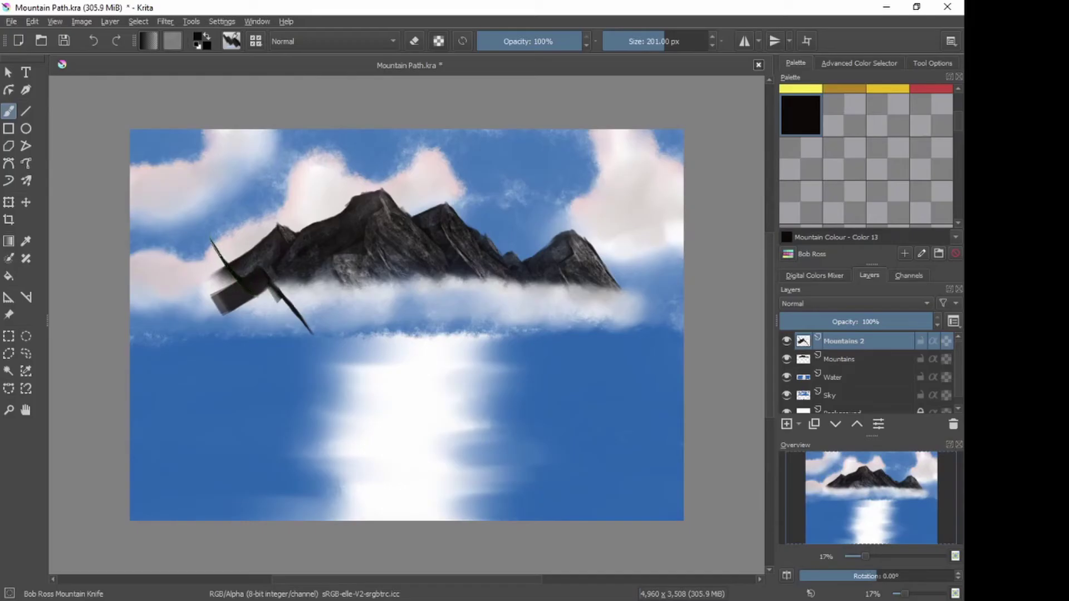
drag(209, 237, 185, 244)
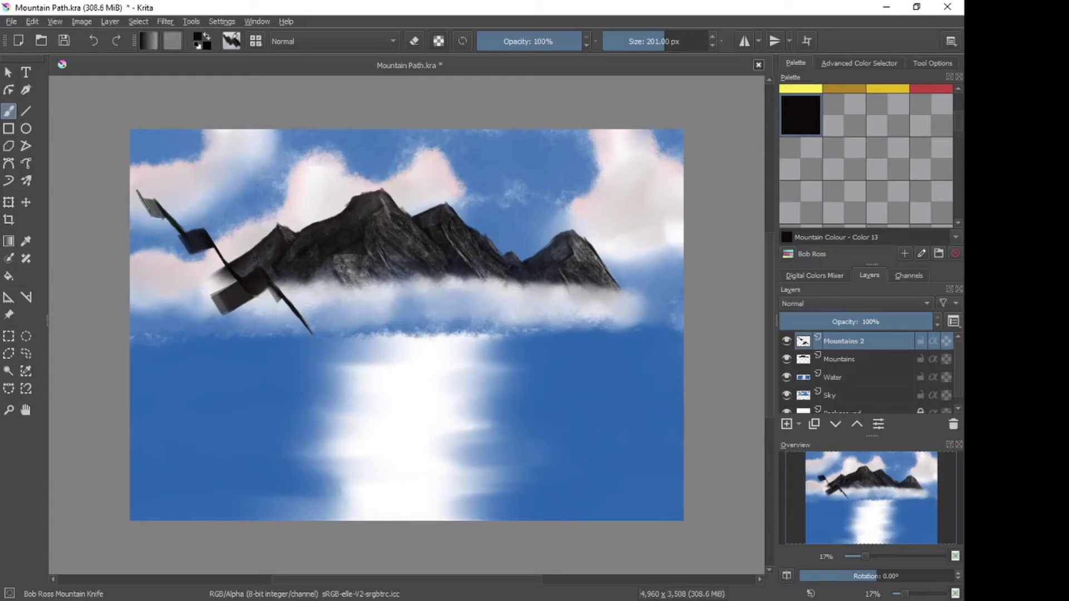
drag(150, 215, 131, 228)
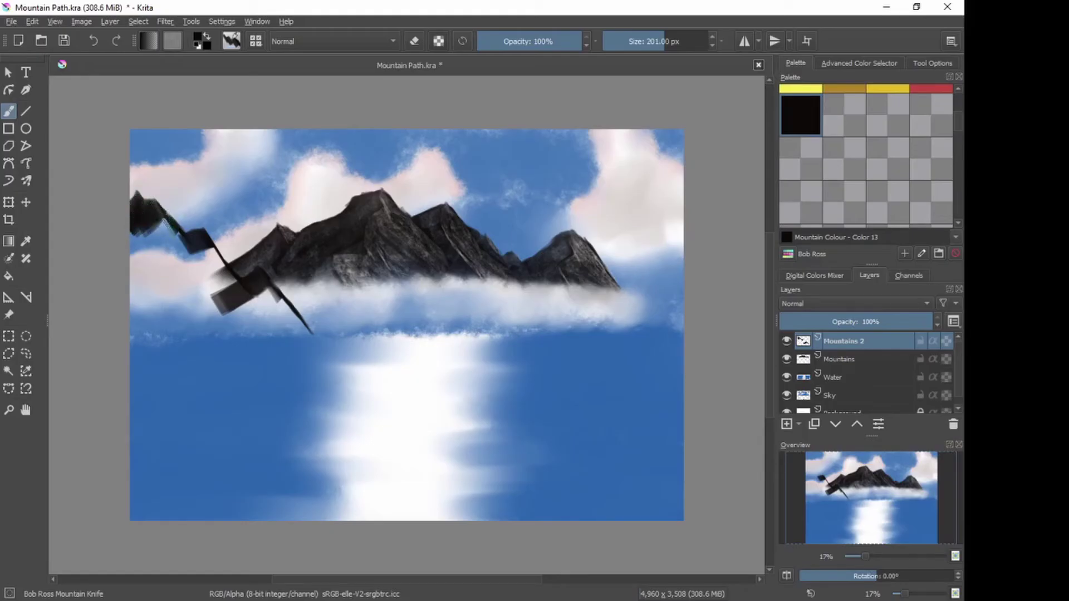
drag(170, 223, 155, 234)
mouse_move(170, 218)
mouse_down()
mouse_move(161, 243)
mouse_move(196, 242)
mouse_move(179, 232)
mouse_move(176, 243)
mouse_move(199, 249)
mouse_move(180, 266)
mouse_move(209, 244)
mouse_move(179, 256)
mouse_move(170, 235)
mouse_move(162, 247)
mouse_move(161, 228)
mouse_move(151, 231)
mouse_move(237, 239)
mouse_move(217, 266)
mouse_move(217, 252)
mouse_move(194, 271)
mouse_move(211, 284)
mouse_move(211, 251)
mouse_move(192, 271)
mouse_move(216, 254)
mouse_move(201, 277)
mouse_move(218, 263)
mouse_move(212, 276)
mouse_move(224, 268)
mouse_move(224, 285)
mouse_move(227, 271)
mouse_move(207, 294)
mouse_move(227, 268)
mouse_move(205, 293)
mouse_move(232, 279)
mouse_move(231, 295)
mouse_move(239, 285)
mouse_move(245, 298)
mouse_move(276, 295)
mouse_move(250, 319)
mouse_move(267, 289)
mouse_move(260, 299)
mouse_move(281, 299)
mouse_move(266, 324)
mouse_move(282, 299)
mouse_move(279, 313)
mouse_move(294, 313)
mouse_move(277, 337)
mouse_move(294, 313)
mouse_move(292, 345)
mouse_move(303, 325)
mouse_up()
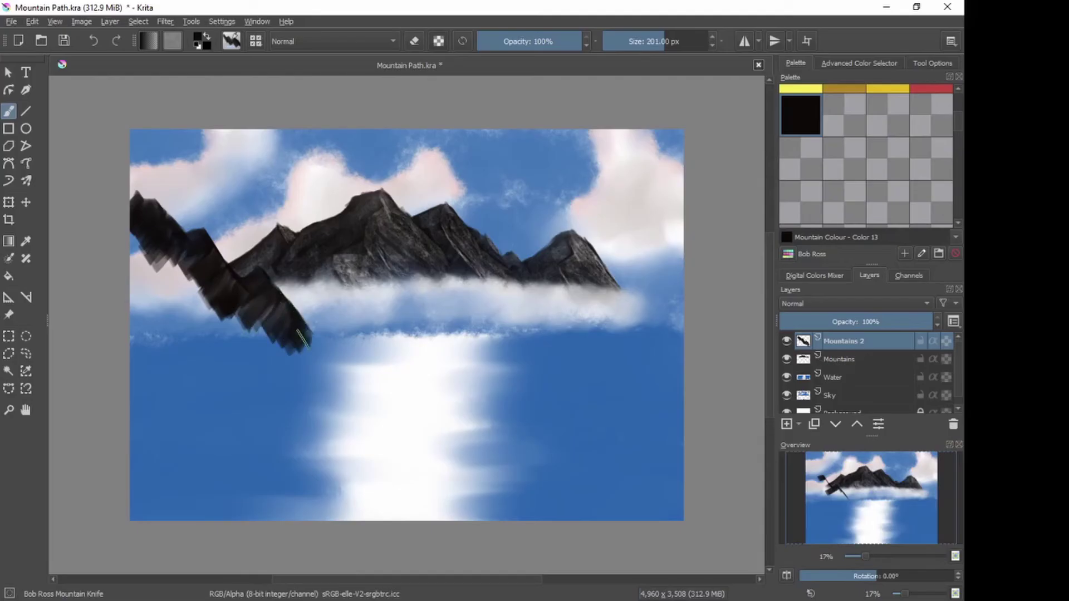
mouse_move(302, 340)
mouse_down()
mouse_move(263, 301)
mouse_move(209, 317)
mouse_up()
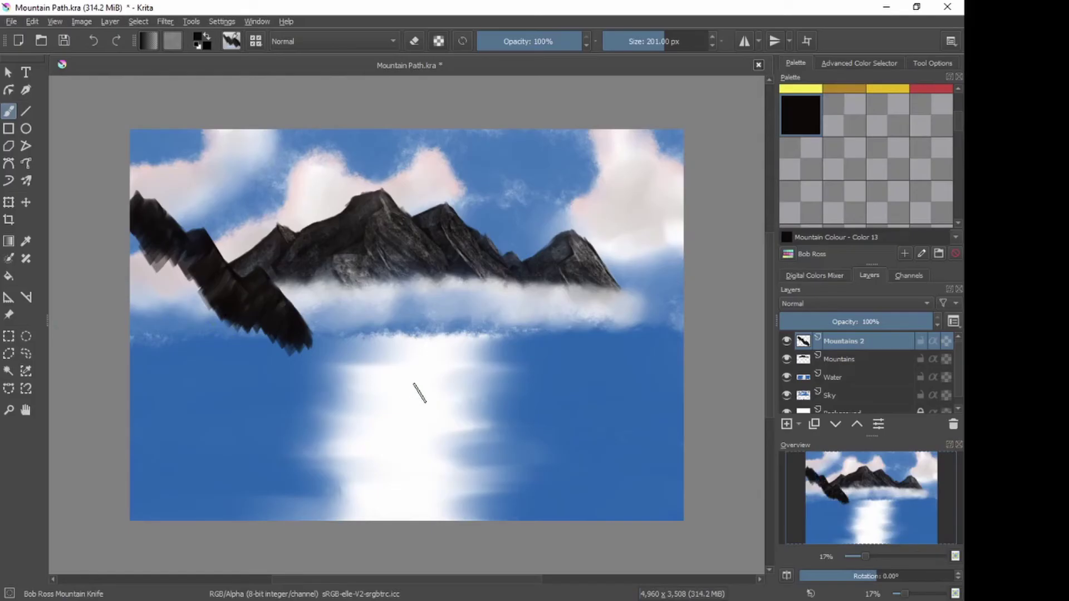
right_click(422, 385)
Step: Switch to the Bob Ross Blender at about 230 px and fade the dark mountain's base into mist
click(417, 294)
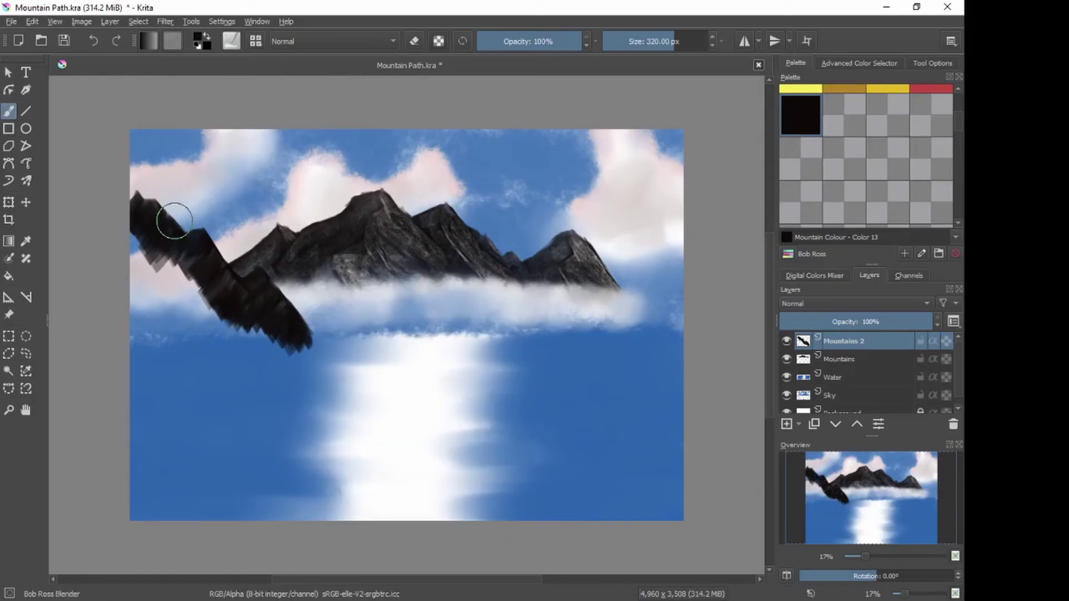
key(bracketleft)
key(bracketleft)
key(bracketleft)
key(bracketleft)
key(bracketleft)
key(bracketleft)
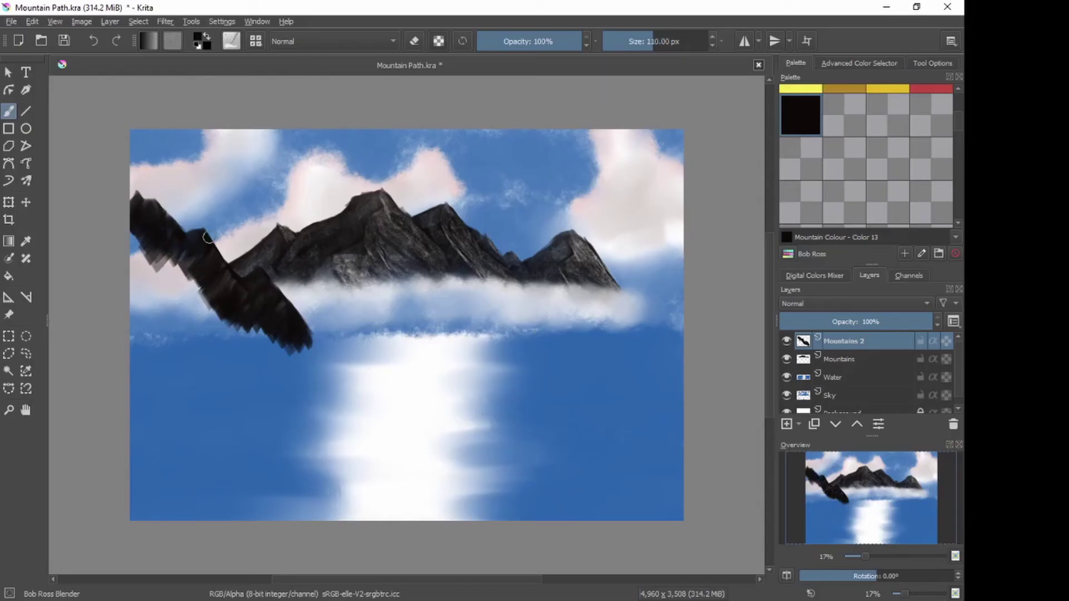
key(bracketleft)
key(bracketleft)
key(bracketleft)
key(bracketleft)
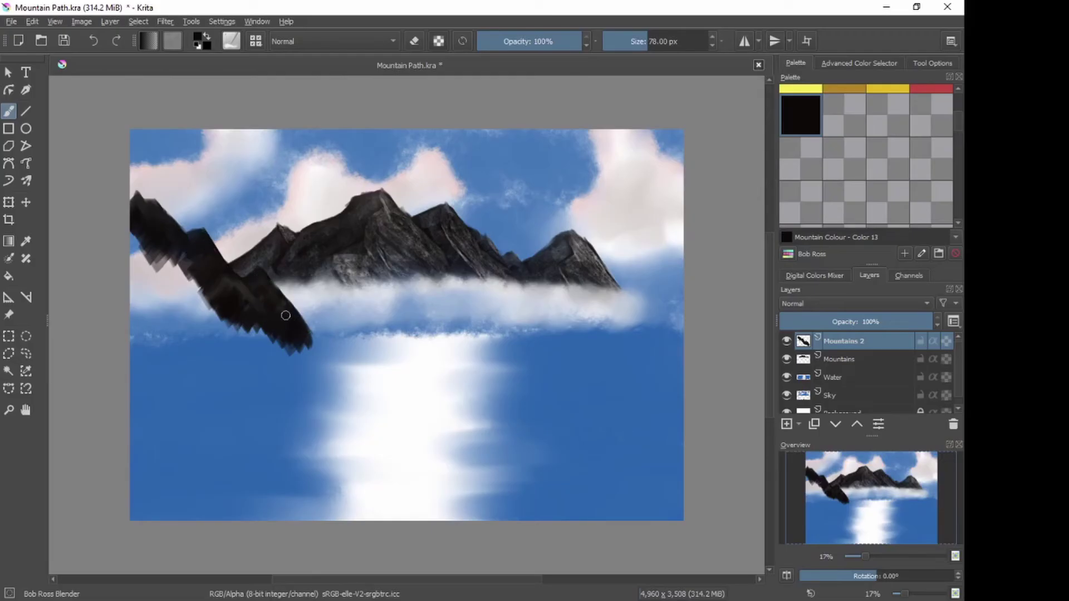
key(bracketright)
key(bracketright)
key(bracketright)
key(bracketright)
key(bracketright)
mouse_move(255, 287)
mouse_down()
mouse_move(212, 346)
mouse_move(261, 308)
mouse_move(241, 338)
mouse_move(268, 311)
mouse_move(245, 355)
mouse_move(278, 314)
mouse_move(264, 346)
mouse_move(284, 329)
mouse_move(275, 325)
mouse_move(305, 349)
mouse_move(279, 320)
mouse_move(327, 363)
mouse_move(283, 324)
mouse_move(331, 354)
mouse_move(255, 306)
mouse_move(293, 351)
mouse_move(251, 304)
mouse_move(227, 335)
mouse_move(239, 291)
mouse_move(198, 329)
mouse_move(230, 286)
mouse_move(192, 319)
mouse_move(222, 283)
mouse_move(191, 313)
mouse_move(221, 276)
mouse_move(202, 283)
mouse_move(207, 254)
mouse_move(177, 307)
mouse_move(194, 264)
mouse_move(153, 294)
mouse_move(169, 249)
mouse_move(147, 225)
mouse_move(197, 305)
mouse_move(211, 295)
mouse_move(159, 240)
mouse_move(231, 341)
mouse_move(172, 243)
mouse_move(153, 236)
mouse_move(237, 327)
mouse_move(156, 228)
mouse_move(153, 254)
mouse_move(181, 293)
mouse_move(146, 231)
mouse_move(192, 332)
mouse_move(155, 247)
mouse_move(146, 256)
mouse_move(198, 316)
mouse_move(149, 235)
mouse_move(225, 322)
mouse_move(162, 240)
mouse_move(220, 308)
mouse_move(139, 240)
mouse_move(139, 264)
mouse_move(138, 225)
mouse_move(184, 319)
mouse_move(185, 282)
mouse_move(241, 328)
mouse_move(199, 255)
mouse_move(315, 351)
mouse_move(241, 319)
mouse_move(222, 317)
mouse_move(215, 332)
mouse_move(192, 320)
mouse_move(157, 258)
mouse_move(143, 300)
mouse_move(138, 259)
mouse_move(132, 346)
mouse_up()
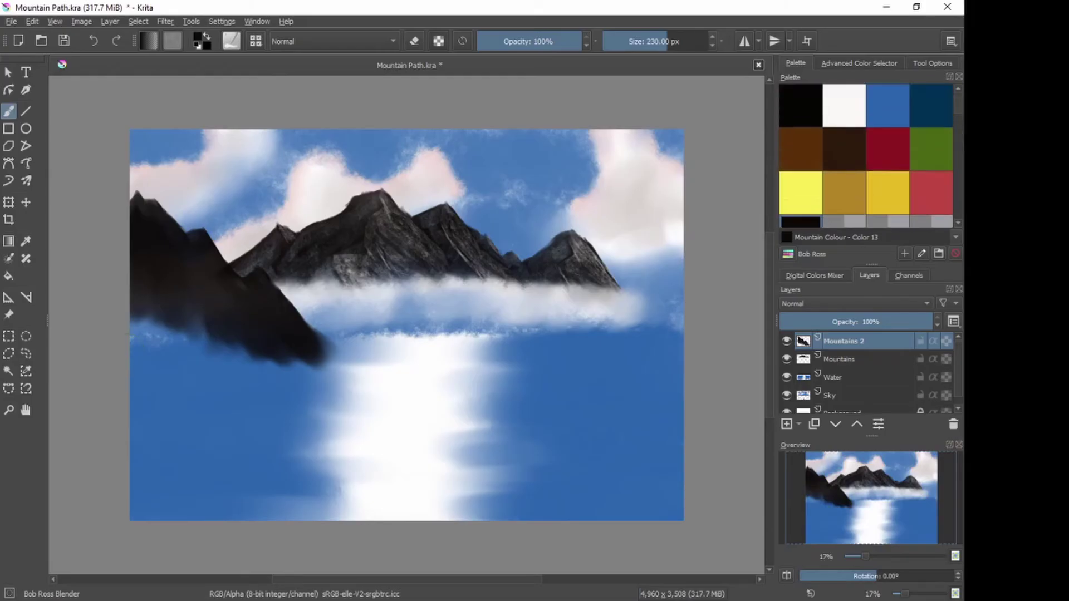
Step: Load Titanium White with the Bob Ross Mountain Knife Snow brush at 165 px
click(844, 105)
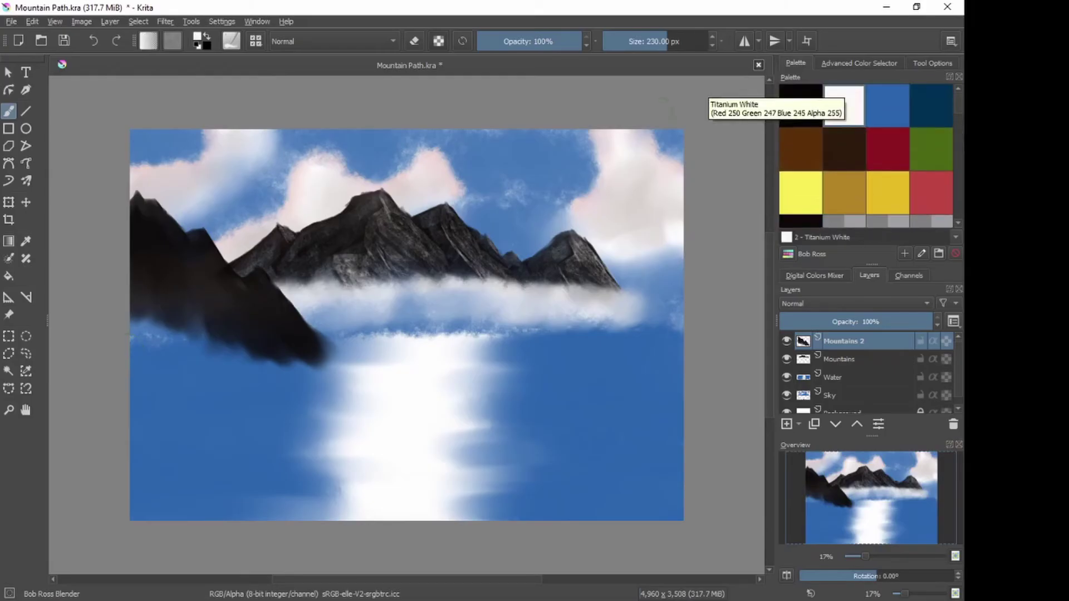
right_click(326, 365)
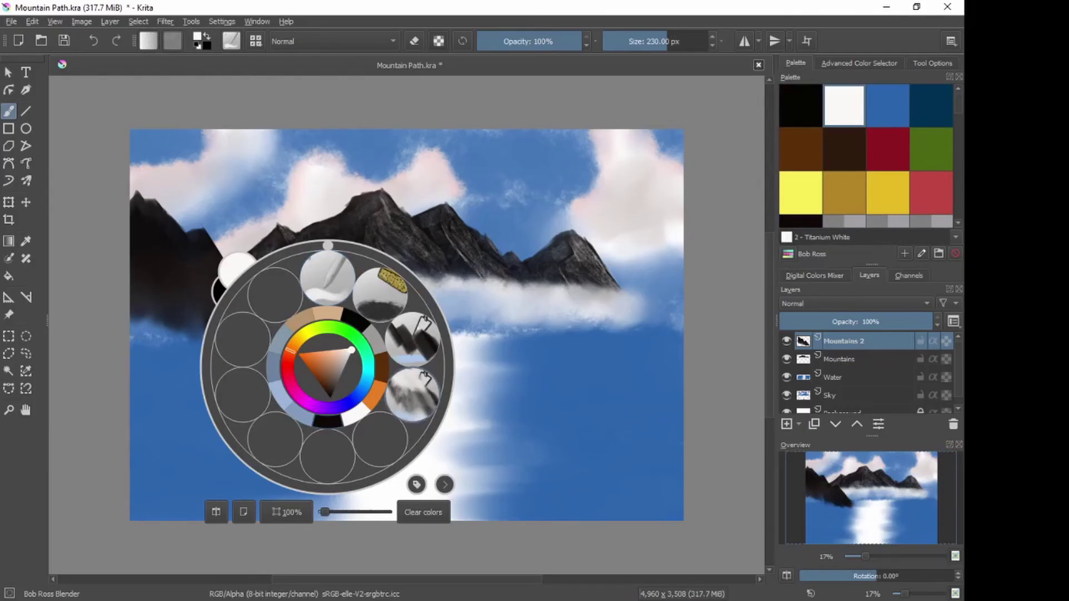
click(327, 277)
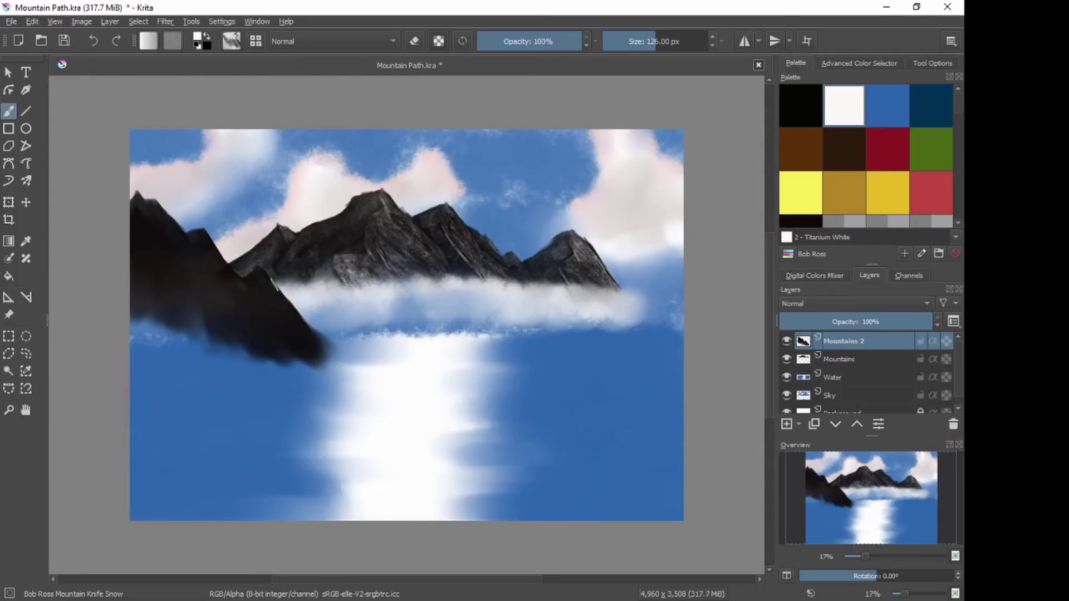
key(bracketright)
key(bracketright)
key(bracketright)
Step: Stroke snow highlights along the foreground ridge and down the leftmost peaks' slopes
drag(265, 276, 264, 286)
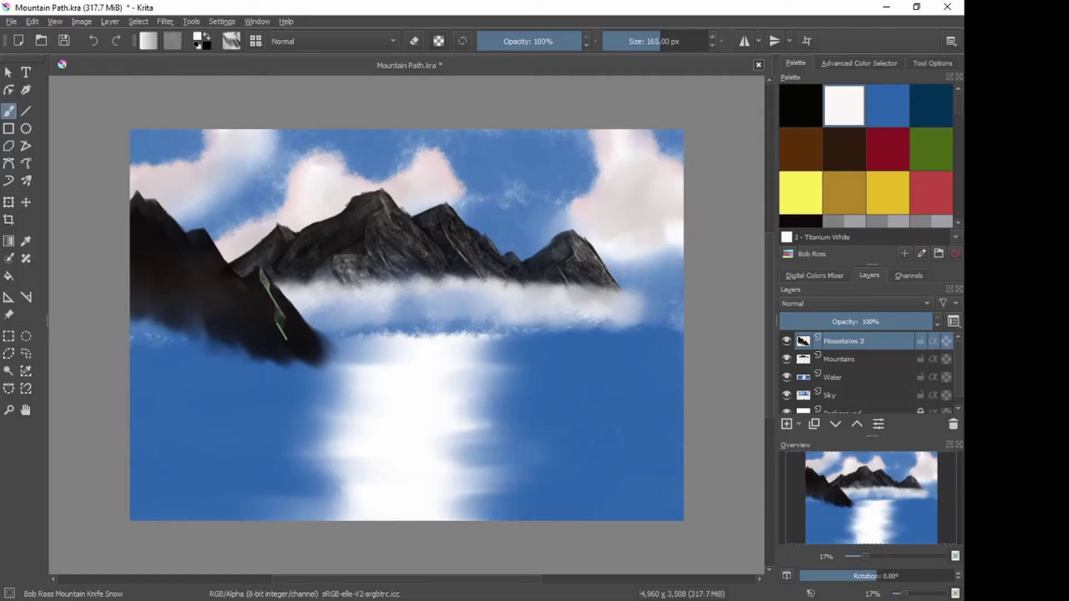
drag(296, 351, 312, 370)
drag(207, 234, 204, 263)
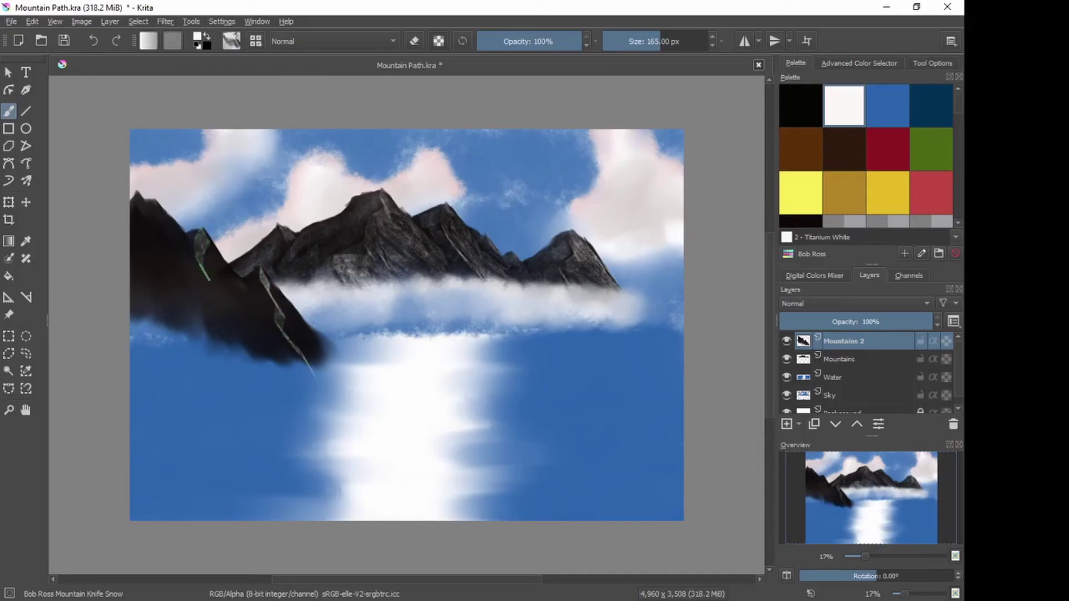
mouse_move(158, 208)
mouse_down()
mouse_move(152, 225)
mouse_move(159, 202)
mouse_move(150, 200)
mouse_move(154, 221)
mouse_move(143, 206)
mouse_move(167, 256)
mouse_move(152, 244)
mouse_move(158, 252)
mouse_move(160, 225)
mouse_move(146, 250)
mouse_move(184, 252)
mouse_up()
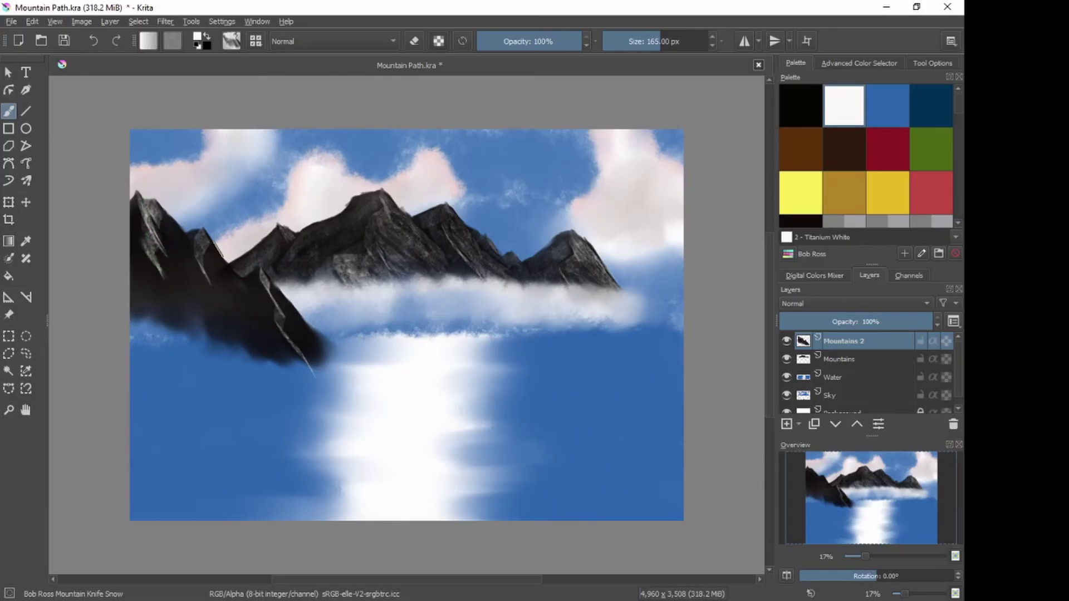
Step: Tilt the canvas view to -15° for angled knife strokes
key(4)
key(4)
key(4)
key(4)
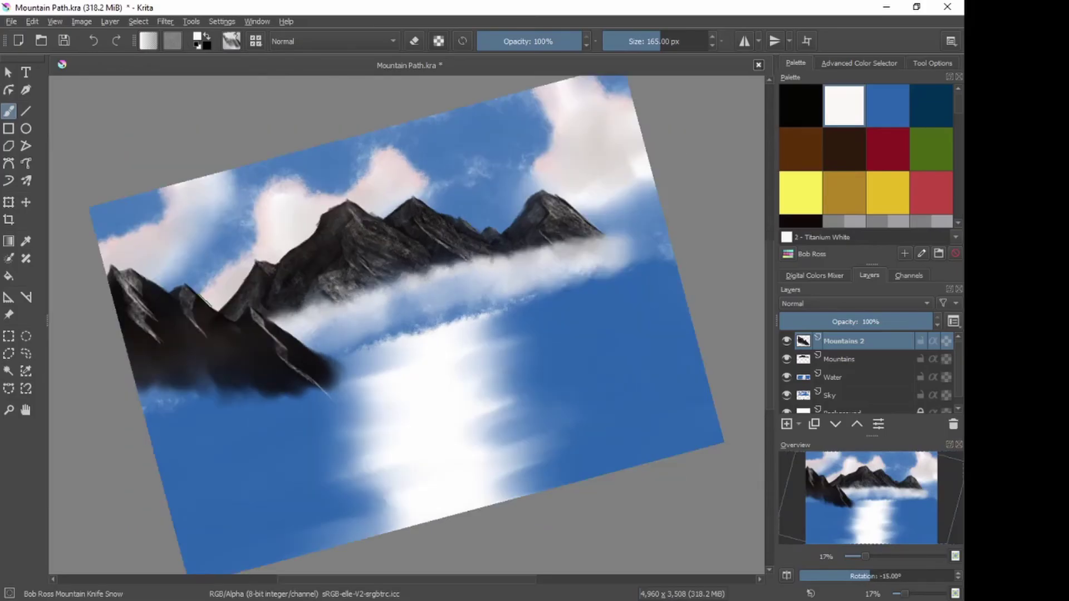
key(5)
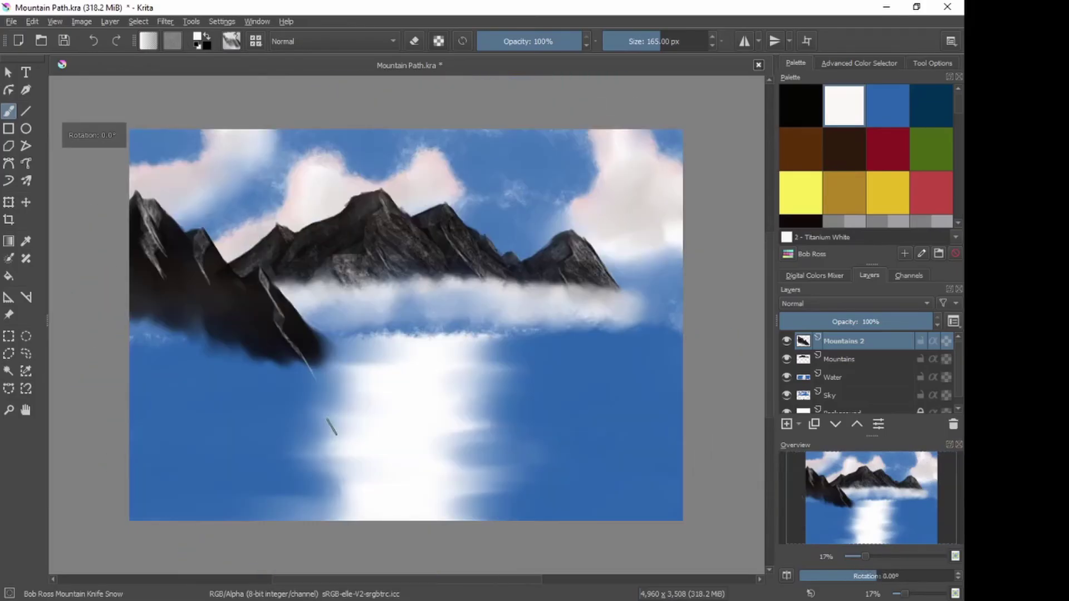
key(4)
key(4)
key(4)
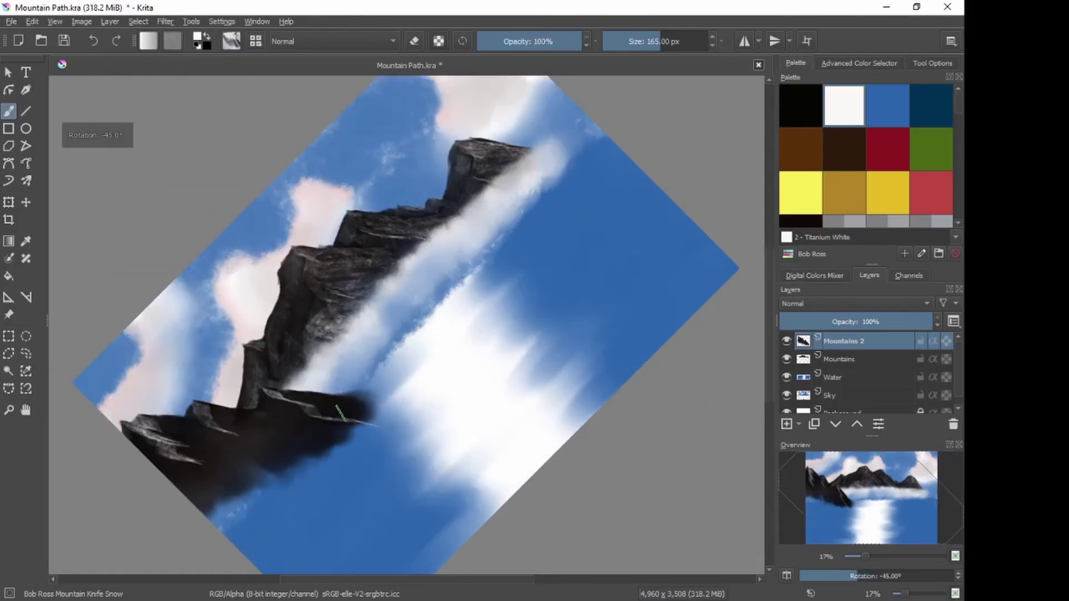
key(5)
key(4)
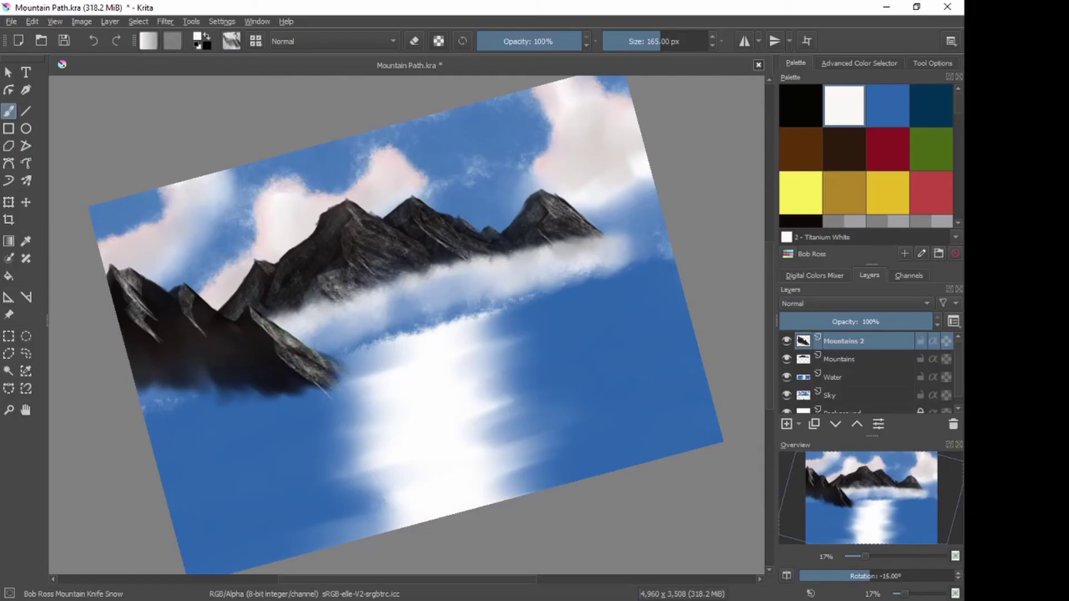
Step: Streak pale knife highlights down the middle peaks and lower left mountain faces
drag(320, 356, 341, 368)
mouse_move(193, 299)
mouse_down()
mouse_move(227, 331)
mouse_move(189, 307)
mouse_move(219, 341)
mouse_up()
drag(139, 286, 174, 304)
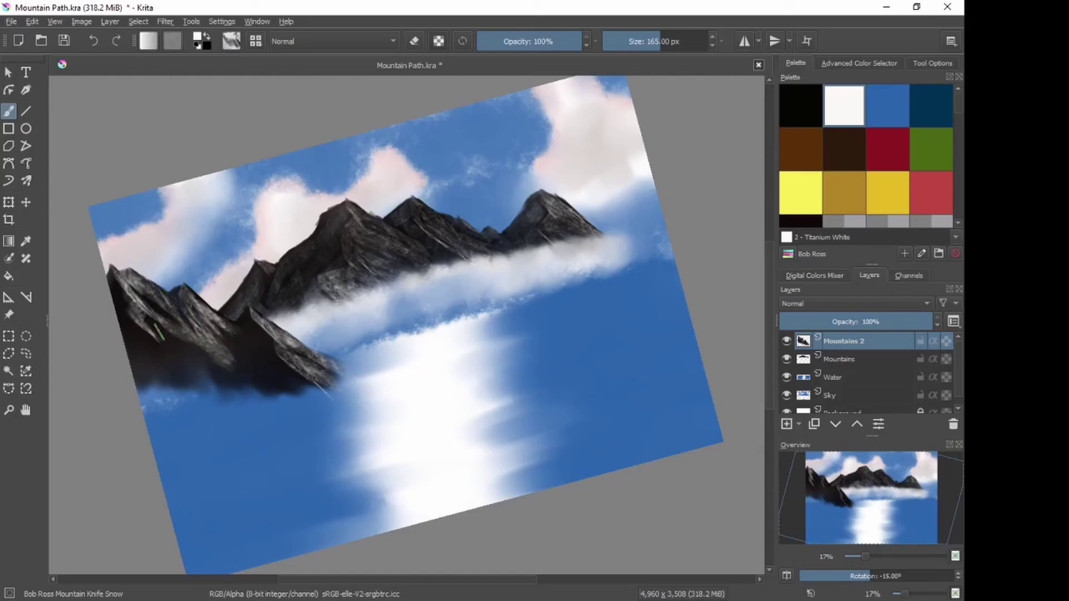
mouse_move(152, 340)
mouse_down()
mouse_move(175, 356)
mouse_move(164, 364)
mouse_move(171, 372)
mouse_move(159, 352)
mouse_move(157, 363)
mouse_move(142, 357)
mouse_move(226, 395)
mouse_up()
drag(162, 355, 242, 387)
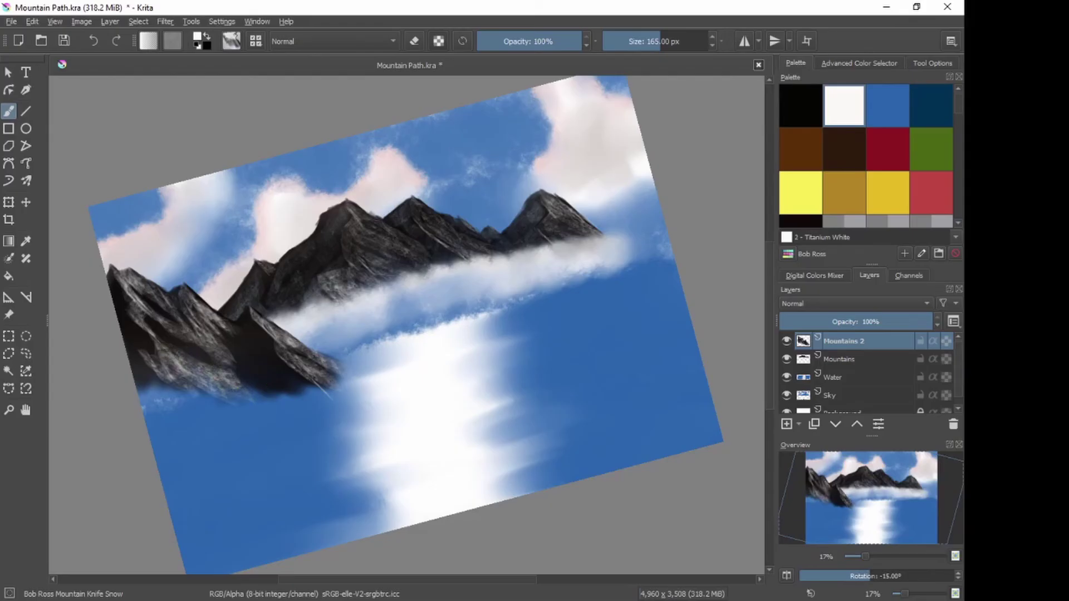
click(814, 276)
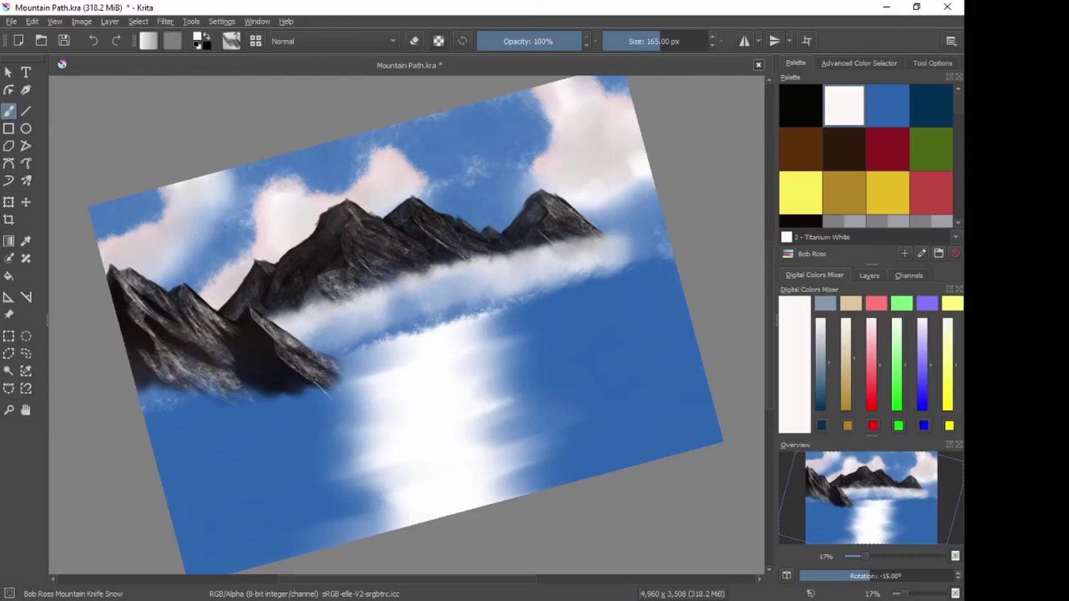
Step: Paint faint grey-blue knife texture down the near peak's shadow side and rocky slope
click(825, 303)
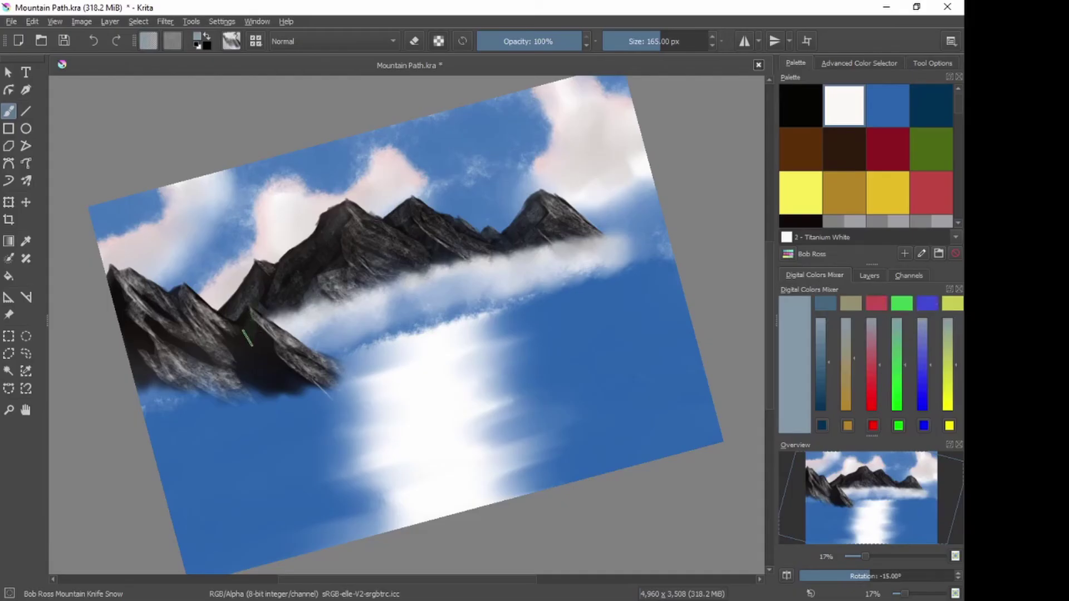
mouse_move(251, 321)
mouse_down()
mouse_move(252, 364)
mouse_move(269, 335)
mouse_move(266, 390)
mouse_move(279, 364)
mouse_move(281, 387)
mouse_move(286, 372)
mouse_move(309, 383)
mouse_up()
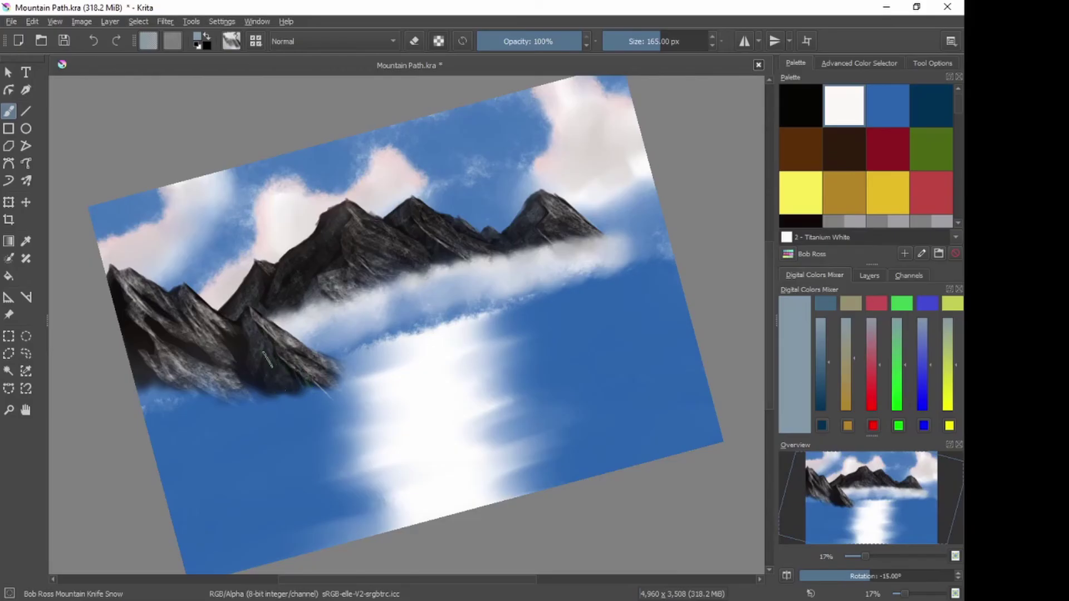
mouse_move(255, 346)
mouse_down()
mouse_move(243, 369)
mouse_move(237, 352)
mouse_up()
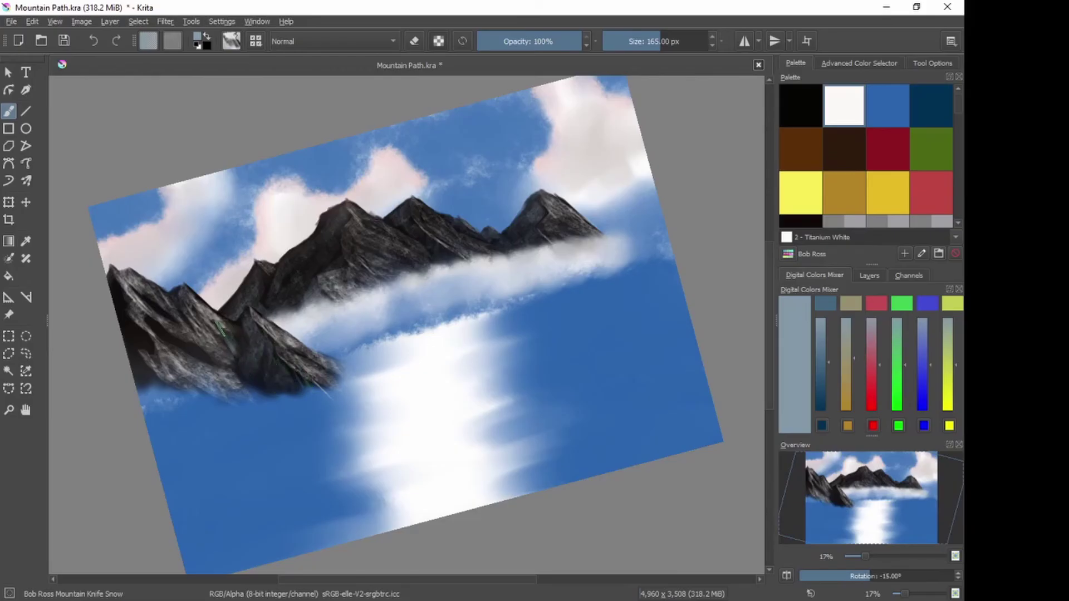
drag(224, 333, 246, 352)
Step: Try several canvas rotation angles, then reset the view to 0°
key(ctrl+bracketright)
key(ctrl+bracketright)
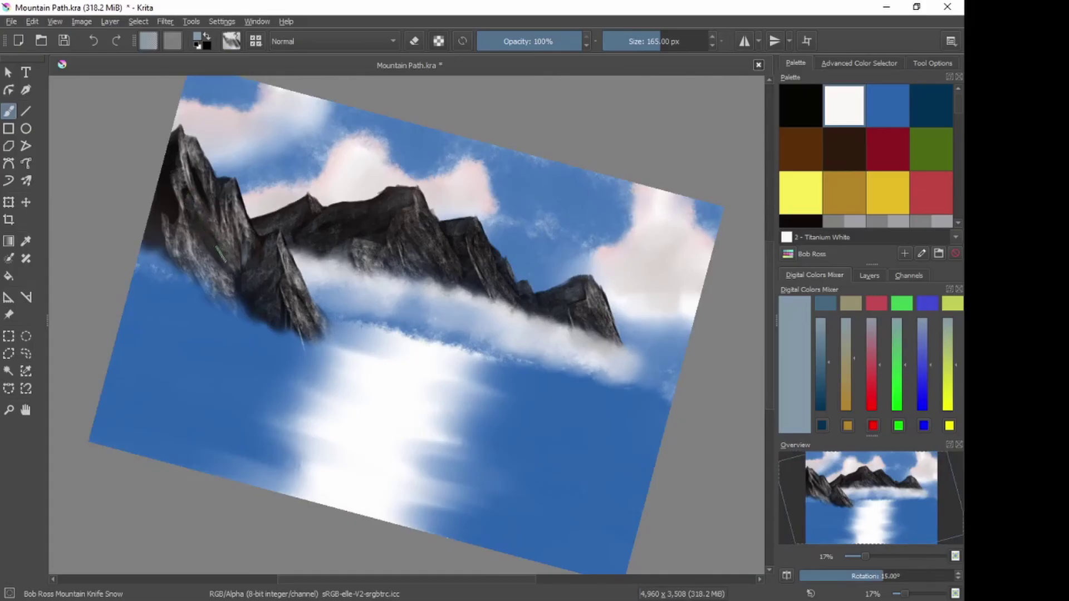
key(4)
key(4)
key(4)
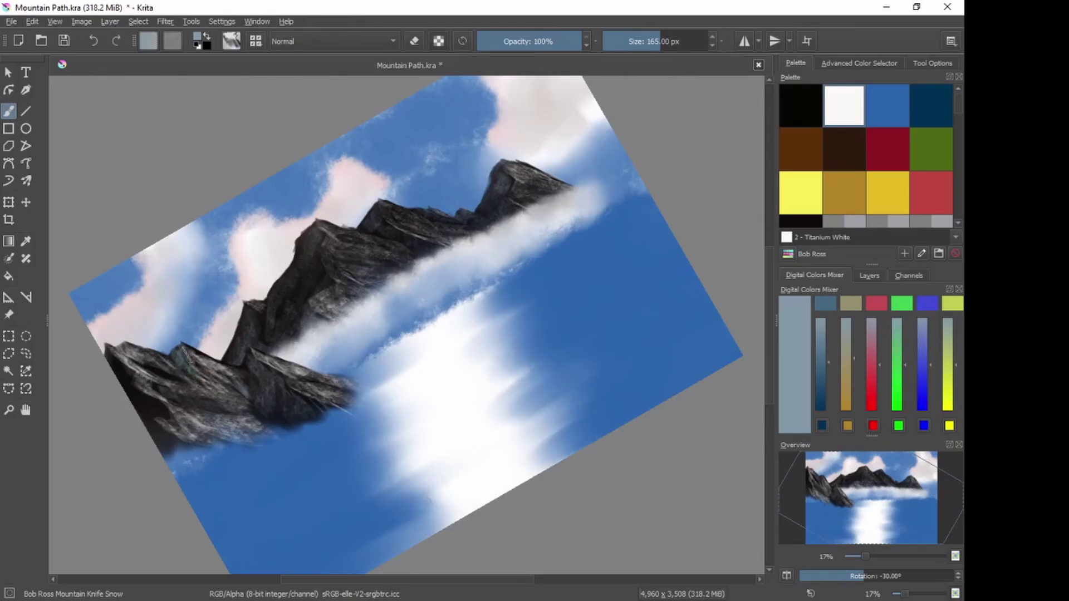
key(6)
key(6)
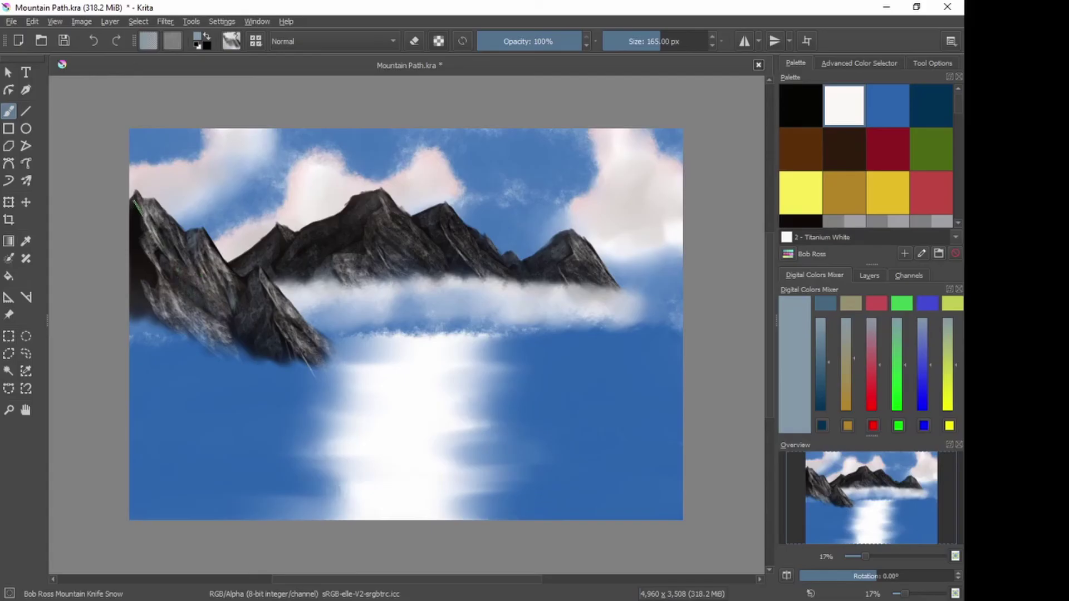
key(ctrl+bracketright)
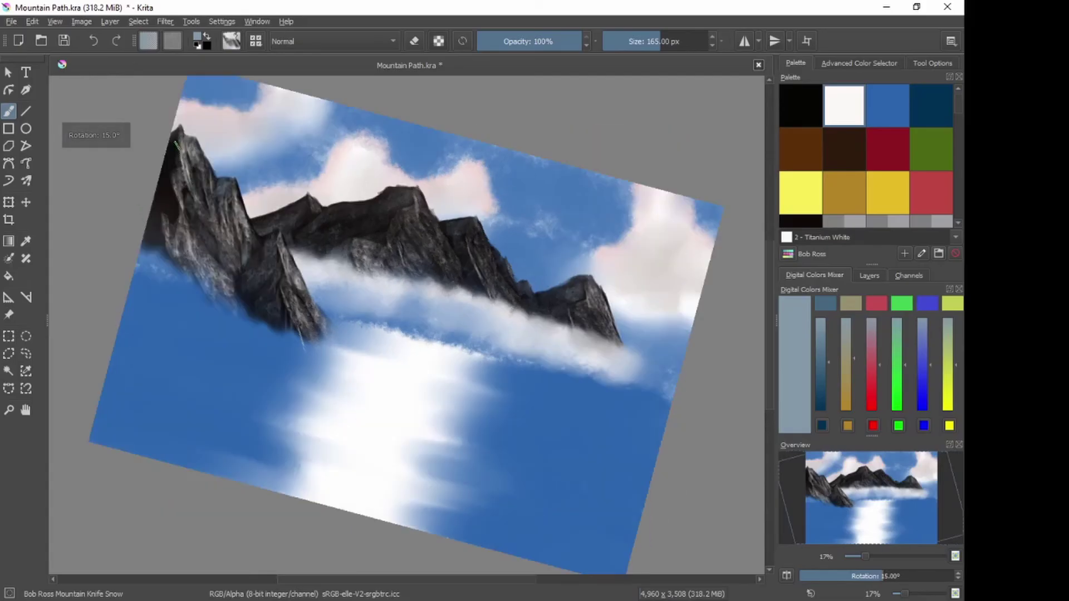
key(4)
key(4)
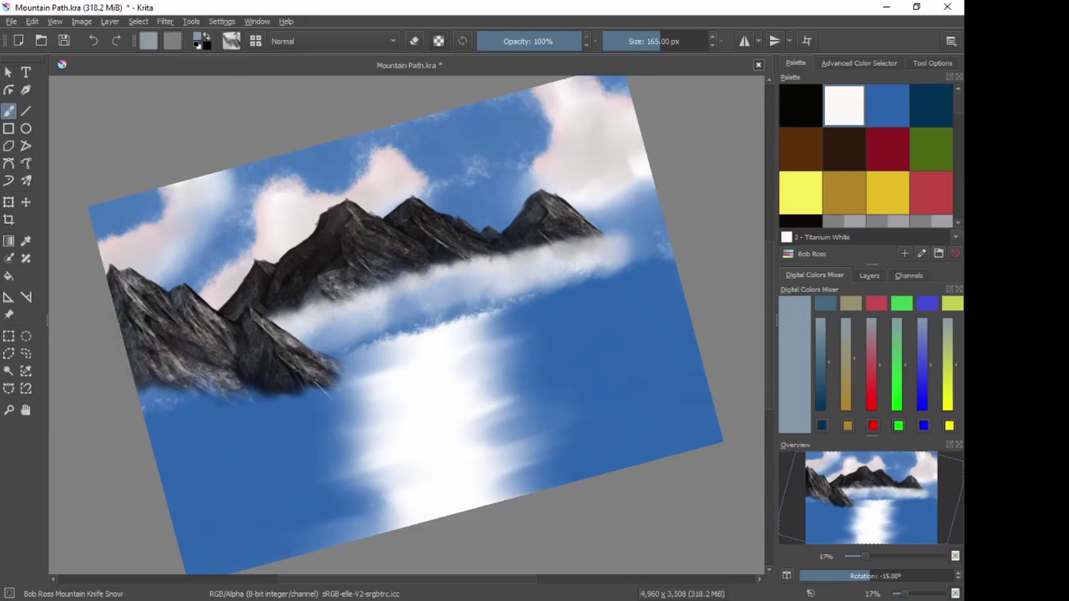
key(5)
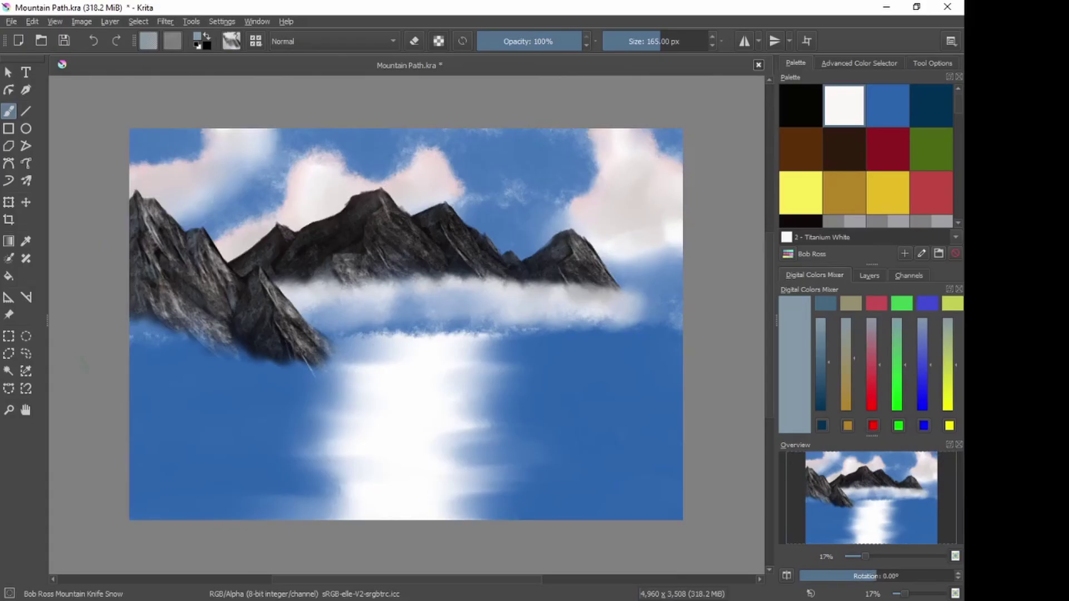
Step: Dab Titanium White mist with the Bob Ross Cloud brush along the foreground mountain's foot
right_click(252, 373)
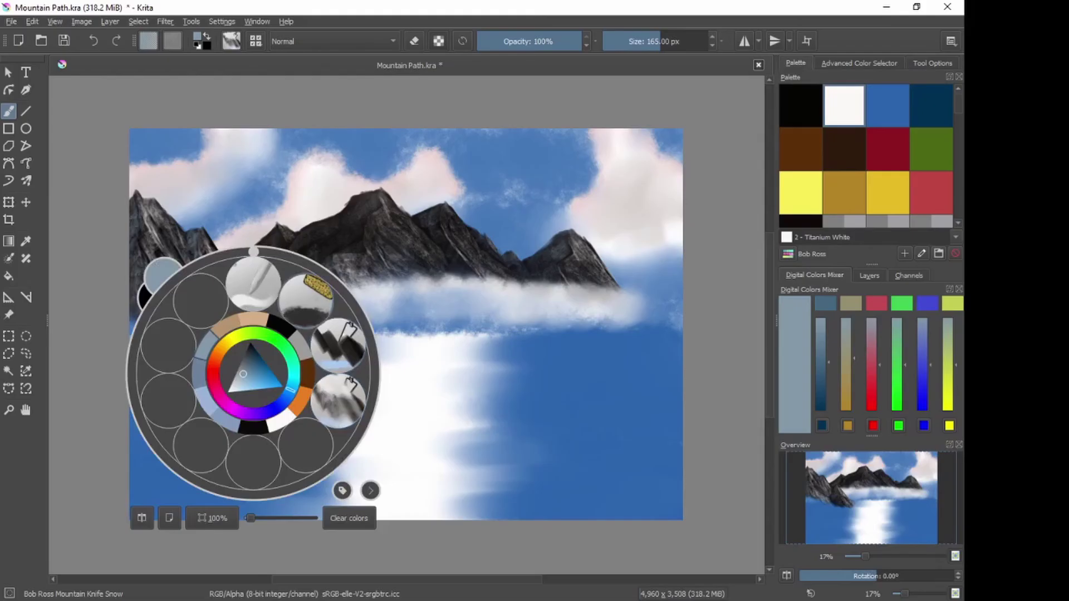
click(301, 305)
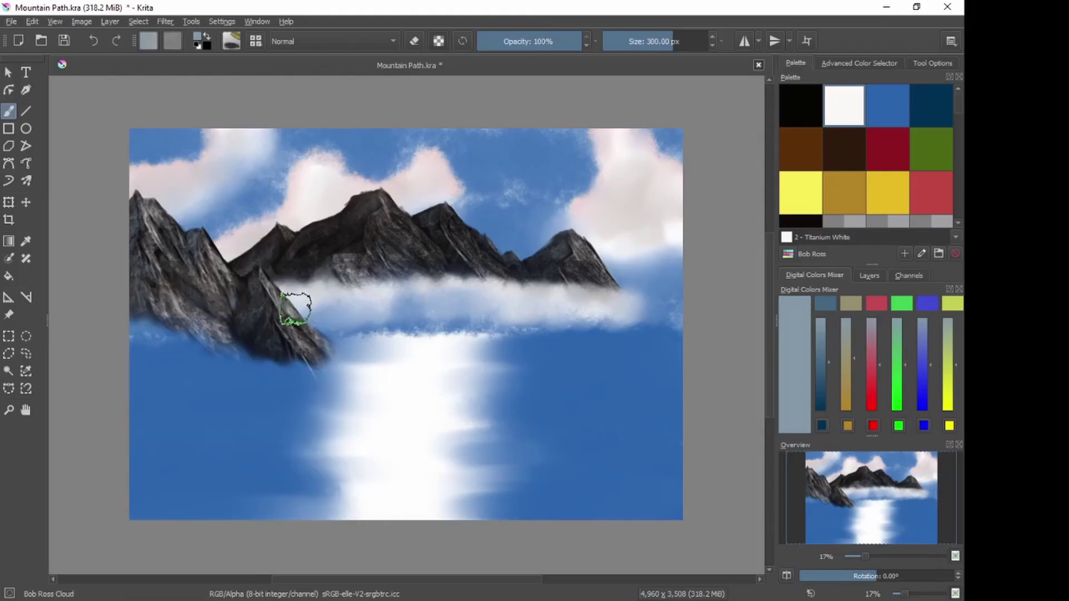
click(844, 106)
mouse_move(310, 359)
mouse_down()
mouse_move(282, 365)
mouse_move(241, 338)
mouse_move(225, 346)
mouse_move(185, 326)
mouse_move(129, 320)
mouse_move(188, 333)
mouse_up()
right_click(124, 383)
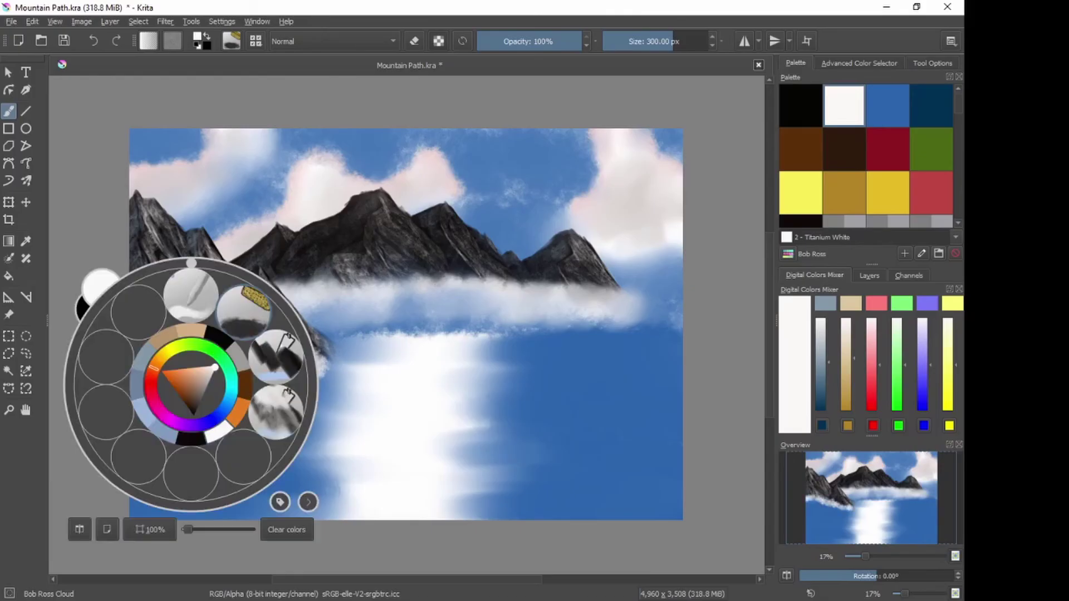
Step: Soften the white mist at the near mountain base into the lake with the Bob Ross Blender brush
click(192, 287)
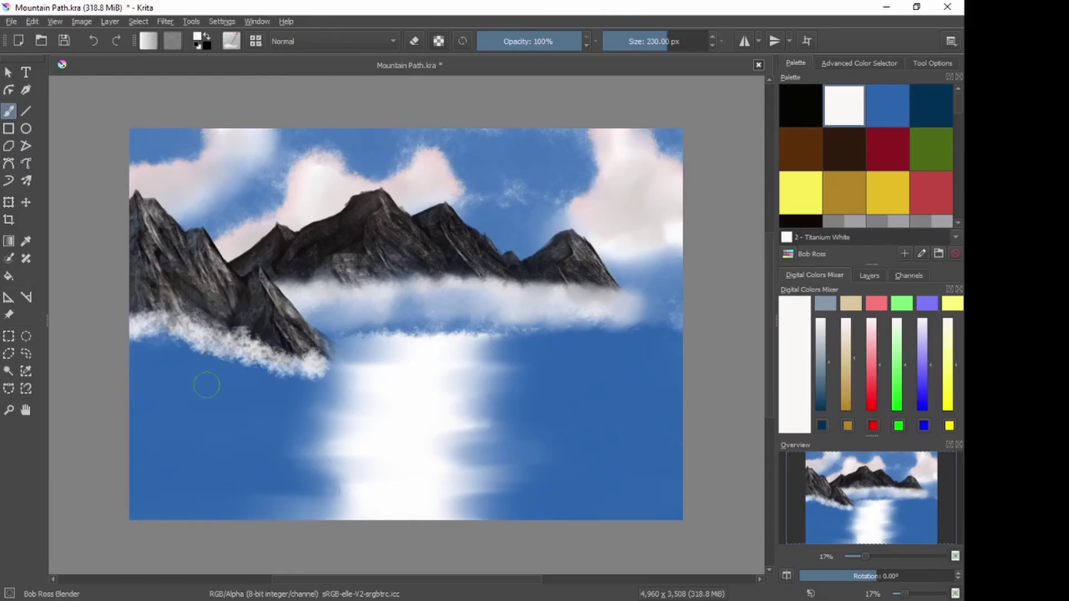
mouse_move(152, 301)
mouse_down()
mouse_move(141, 330)
mouse_move(155, 309)
mouse_move(171, 329)
mouse_move(173, 313)
mouse_move(195, 336)
mouse_move(192, 312)
mouse_move(203, 342)
mouse_move(186, 314)
mouse_move(174, 330)
mouse_move(167, 324)
mouse_move(163, 346)
mouse_move(137, 341)
mouse_move(139, 325)
mouse_move(142, 367)
mouse_move(187, 353)
mouse_move(200, 365)
mouse_move(229, 349)
mouse_move(180, 334)
mouse_move(194, 361)
mouse_move(161, 322)
mouse_move(146, 325)
mouse_move(229, 334)
mouse_move(221, 340)
mouse_move(210, 337)
mouse_move(219, 315)
mouse_move(210, 341)
mouse_move(217, 315)
mouse_move(222, 342)
mouse_move(236, 312)
mouse_move(243, 335)
mouse_move(228, 338)
mouse_move(214, 367)
mouse_move(254, 379)
mouse_move(245, 325)
mouse_move(242, 345)
mouse_move(258, 326)
mouse_move(266, 357)
mouse_move(271, 343)
mouse_move(283, 364)
mouse_move(262, 348)
mouse_move(256, 366)
mouse_move(279, 368)
mouse_move(282, 384)
mouse_move(301, 376)
mouse_move(281, 334)
mouse_move(272, 351)
mouse_move(318, 369)
mouse_move(311, 357)
mouse_move(317, 371)
mouse_move(302, 395)
mouse_move(332, 337)
mouse_move(303, 351)
mouse_move(313, 369)
mouse_move(276, 372)
mouse_move(262, 345)
mouse_move(136, 328)
mouse_move(312, 367)
mouse_move(287, 329)
mouse_move(270, 339)
mouse_move(209, 316)
mouse_move(140, 323)
mouse_move(262, 342)
mouse_move(210, 358)
mouse_move(135, 335)
mouse_move(181, 349)
mouse_up()
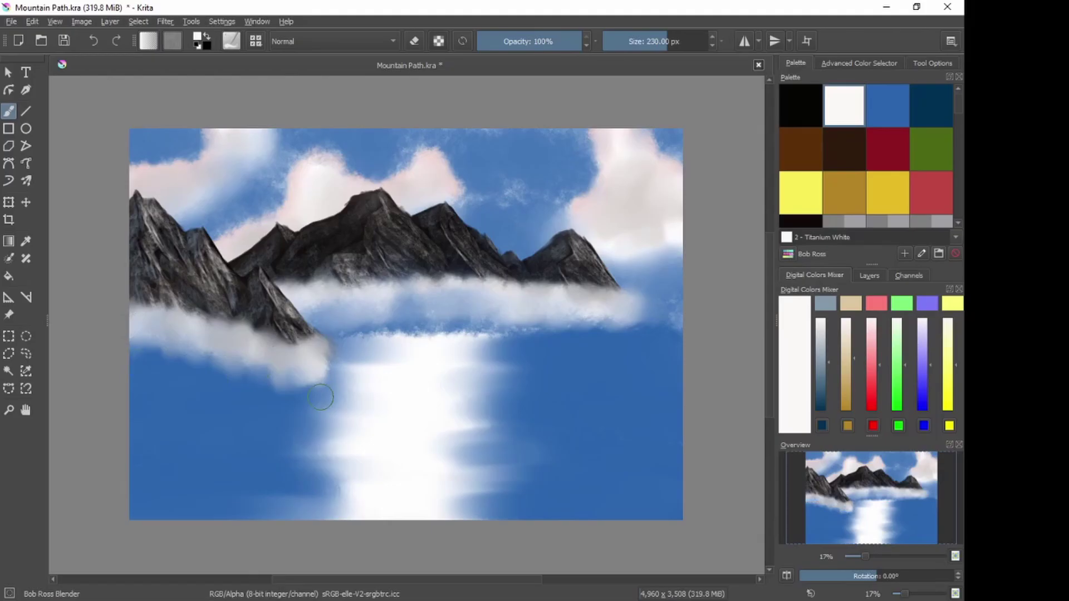
Step: Set the Mountains layer opacity to 82% so the distant range looks hazier
click(869, 276)
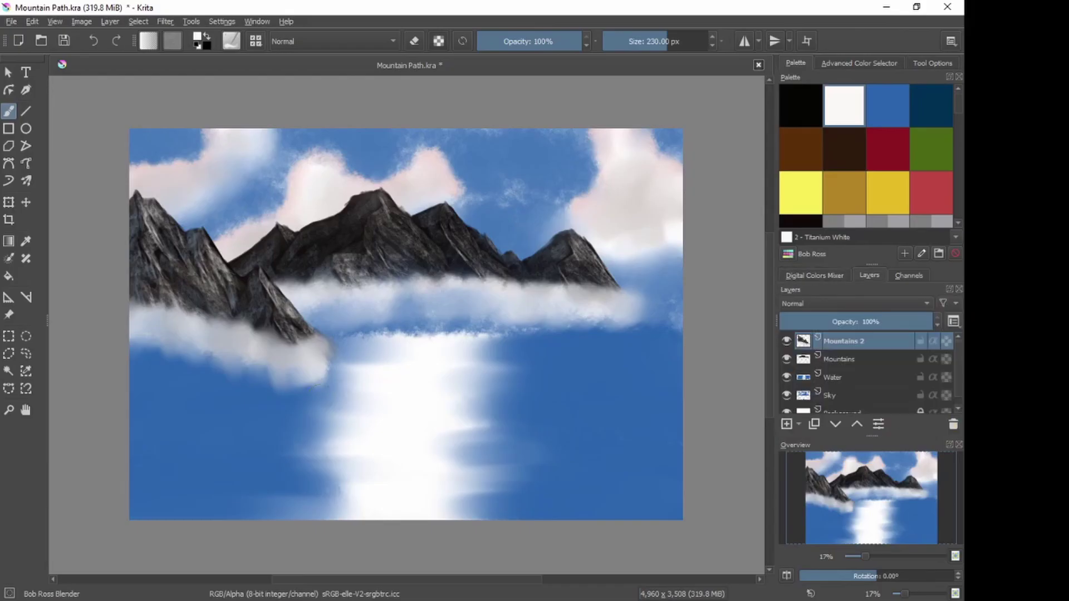
click(857, 359)
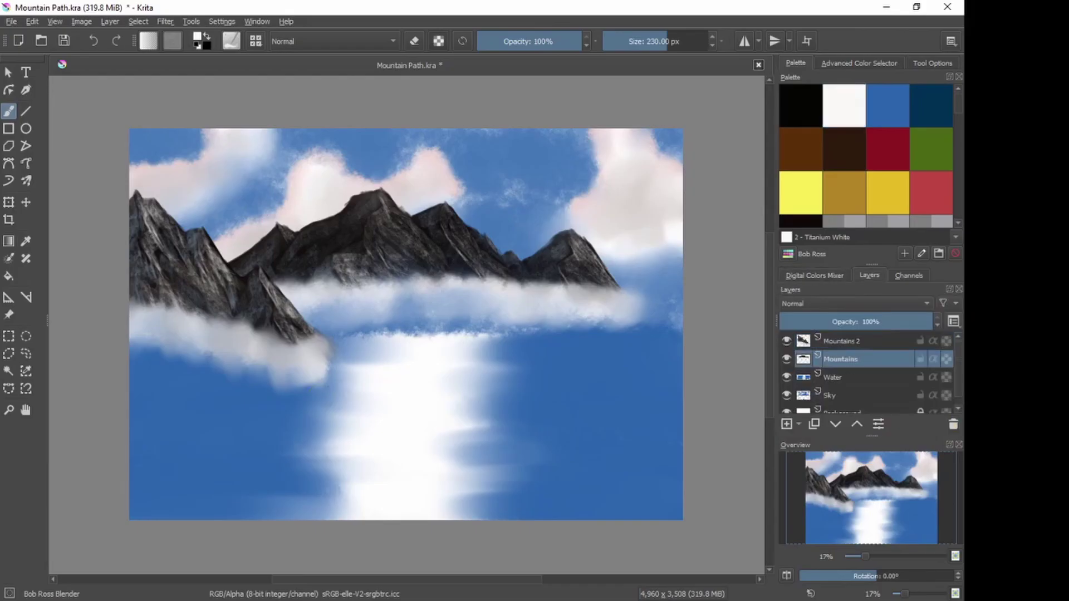
drag(932, 322, 891, 321)
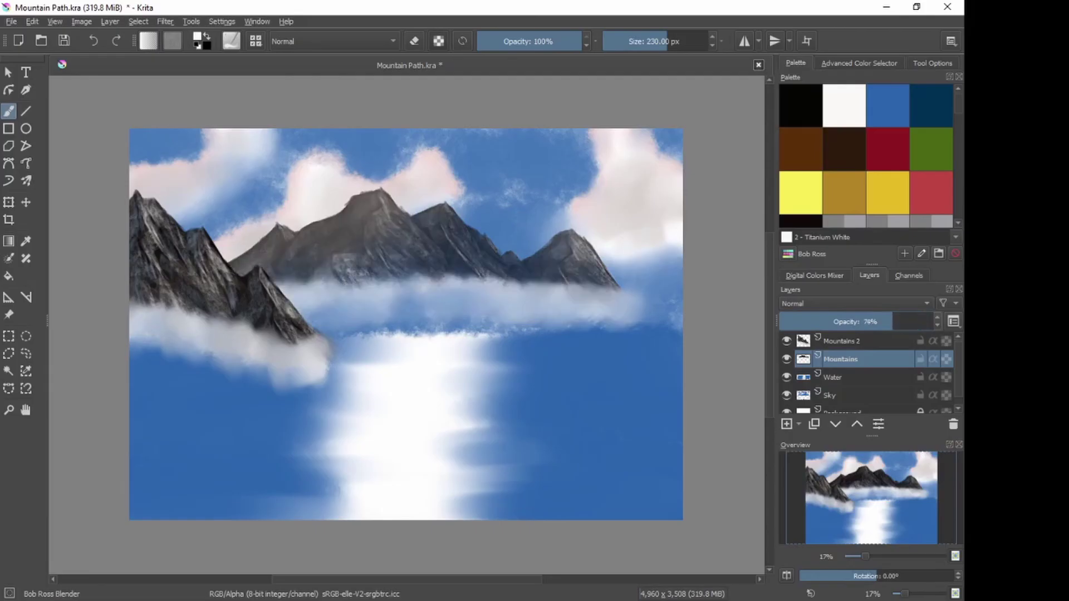
drag(892, 322, 904, 322)
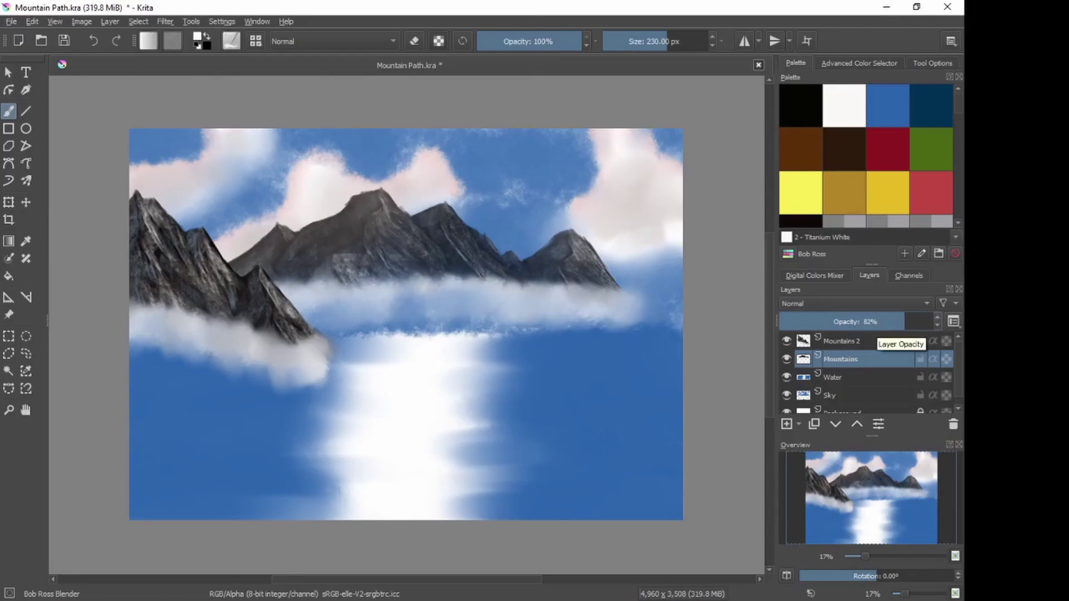
Step: Select Mountains 2 and toggle its visibility off and on to compare
click(852, 341)
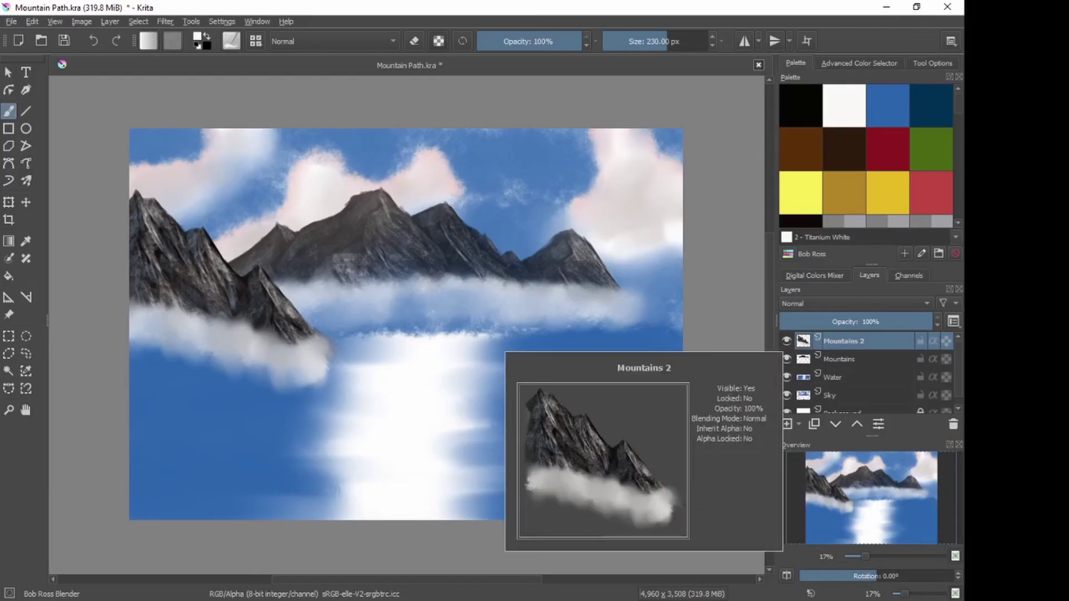
click(786, 341)
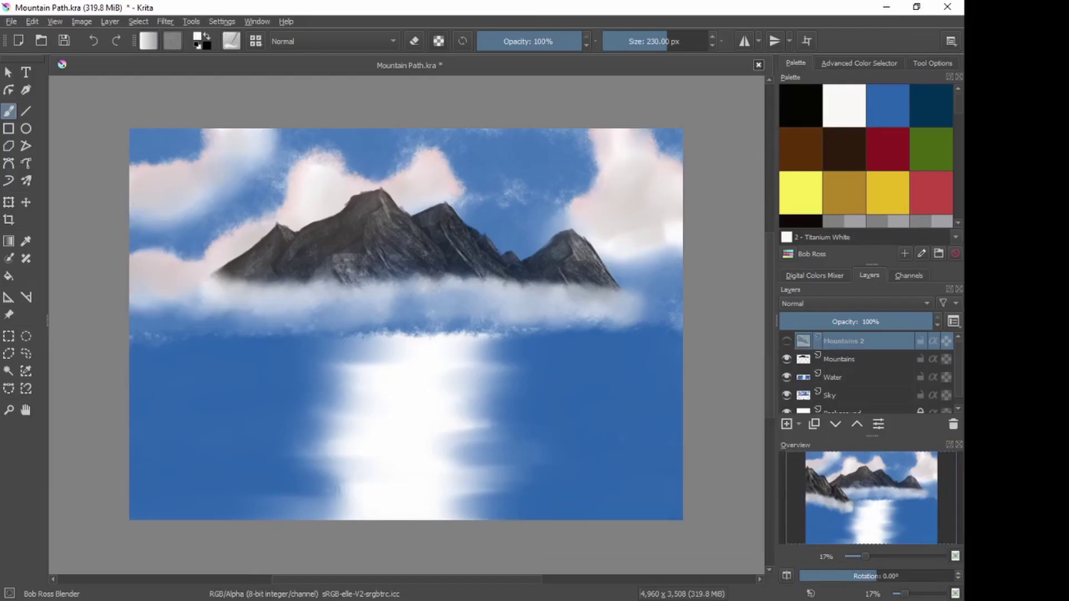
click(786, 340)
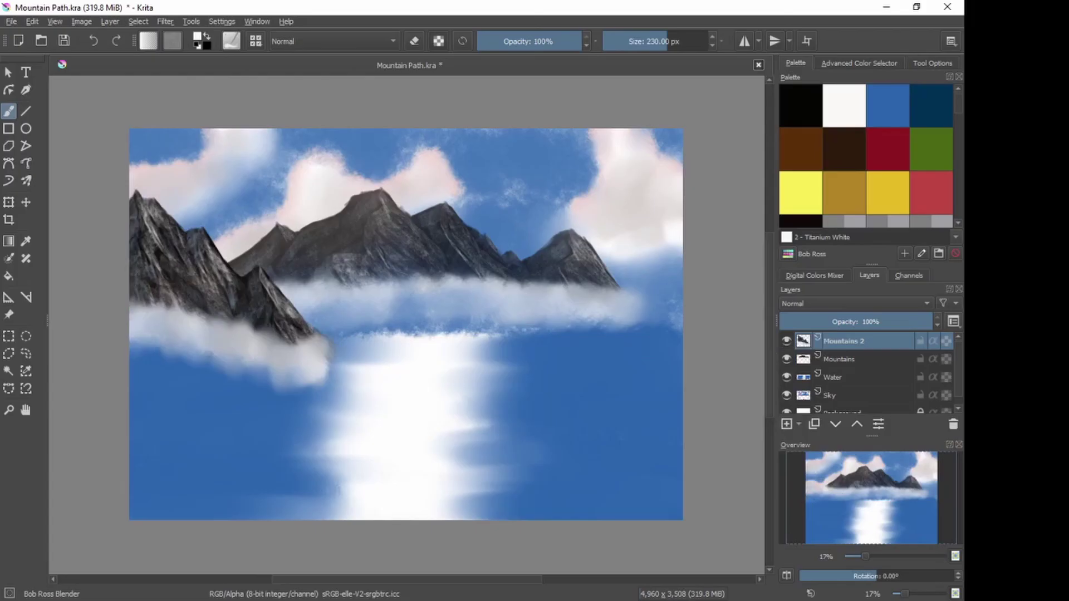